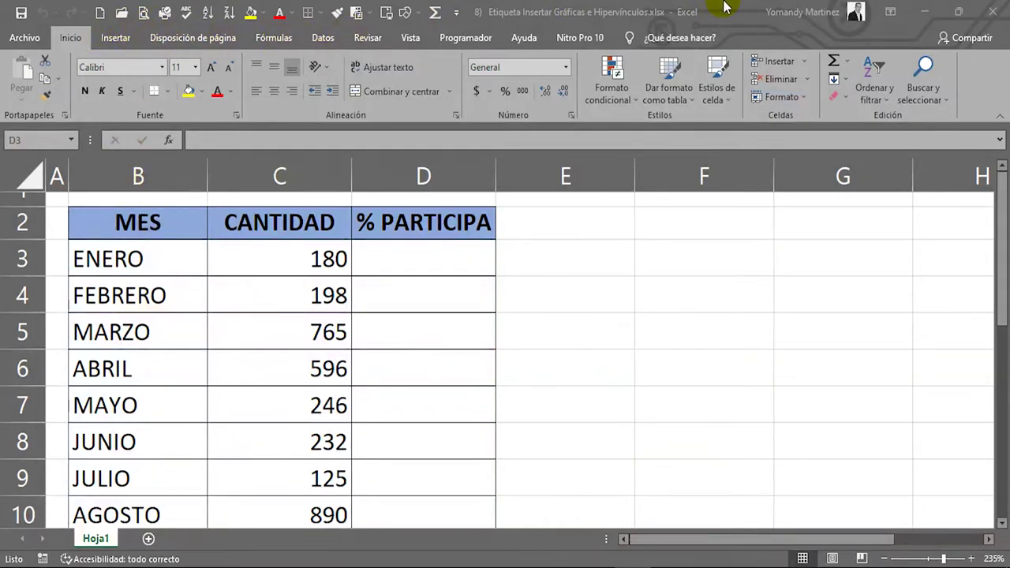
- Examine the table's months and their CANTIDAD values from ENERO to DICIEMBRE
left_click(122, 43)
left_click(119, 38)
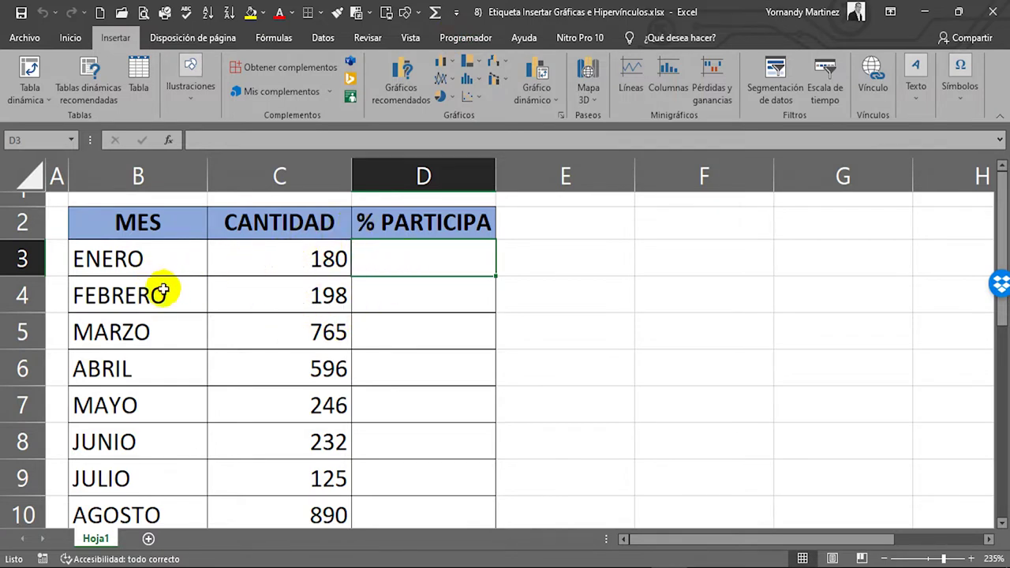
left_click_drag(289, 261, 311, 564)
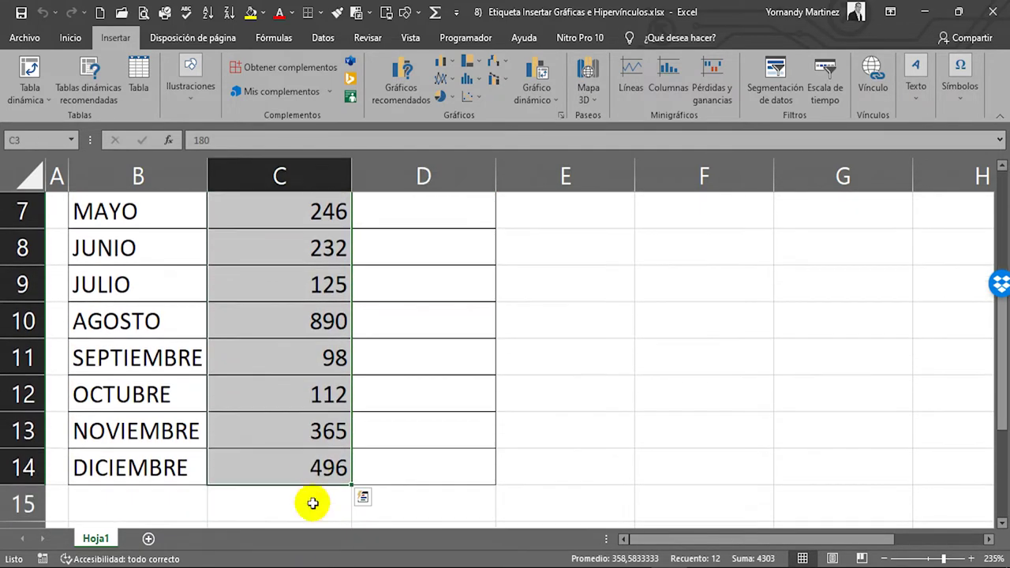
left_click(315, 444)
scroll(316, 444, "up", 2)
left_click(266, 217)
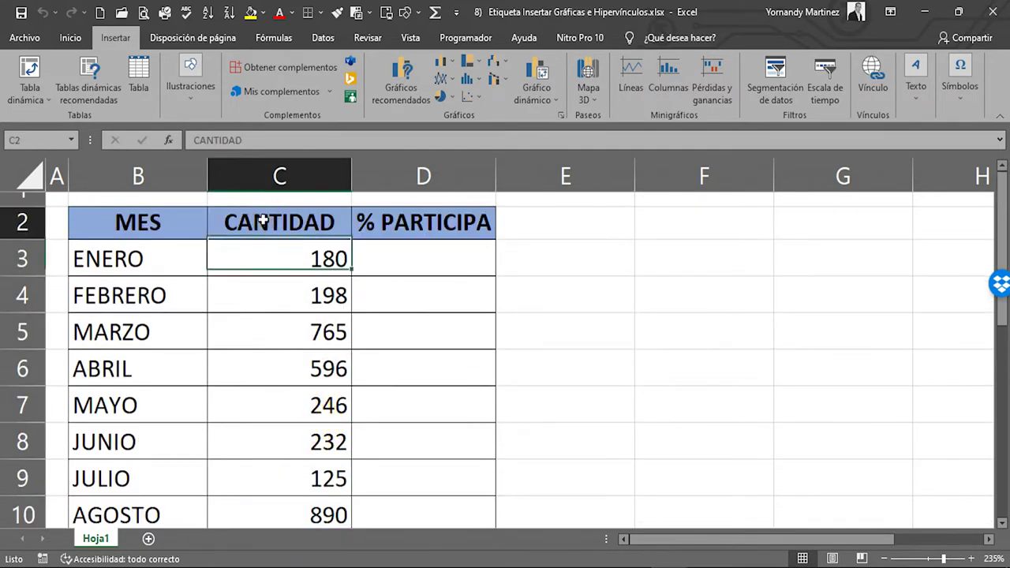
left_click(314, 256)
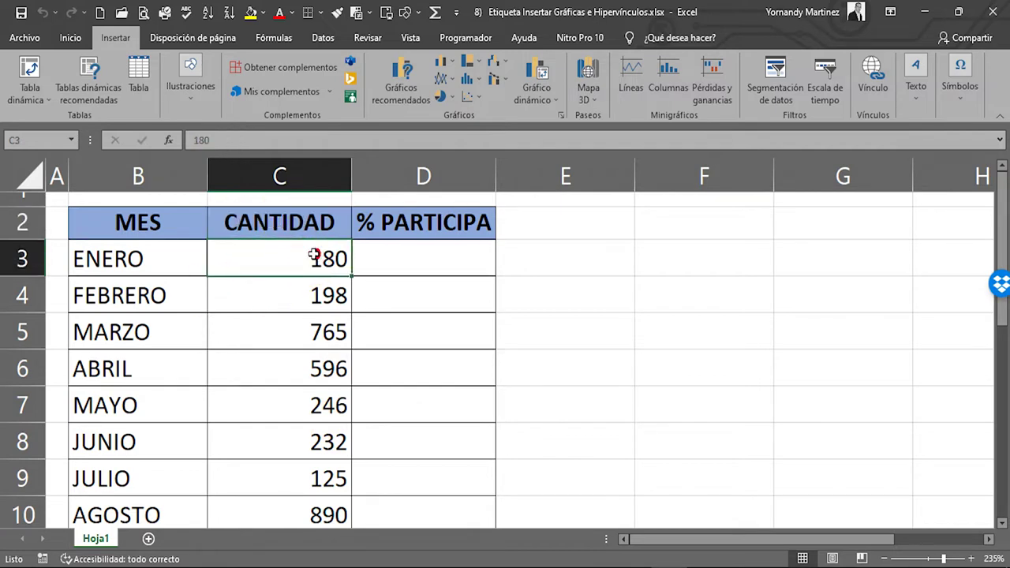
left_click(122, 254)
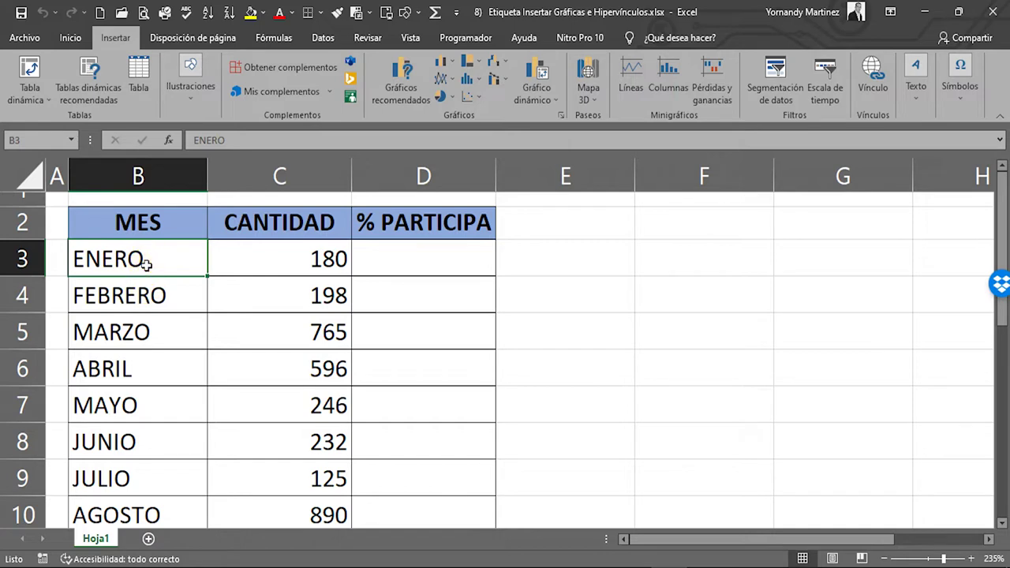
left_click(128, 345)
scroll(150, 444, "down", 3)
scroll(144, 450, "up", 3)
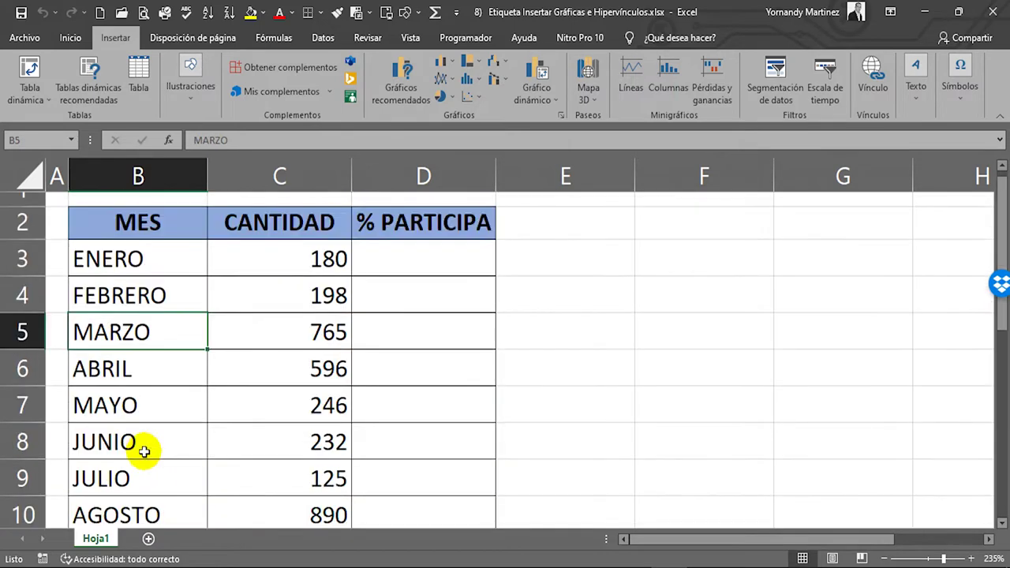
- Examine the empty % PARTICIPA cells alongside each month's quantity
left_click(308, 265)
left_click(404, 254)
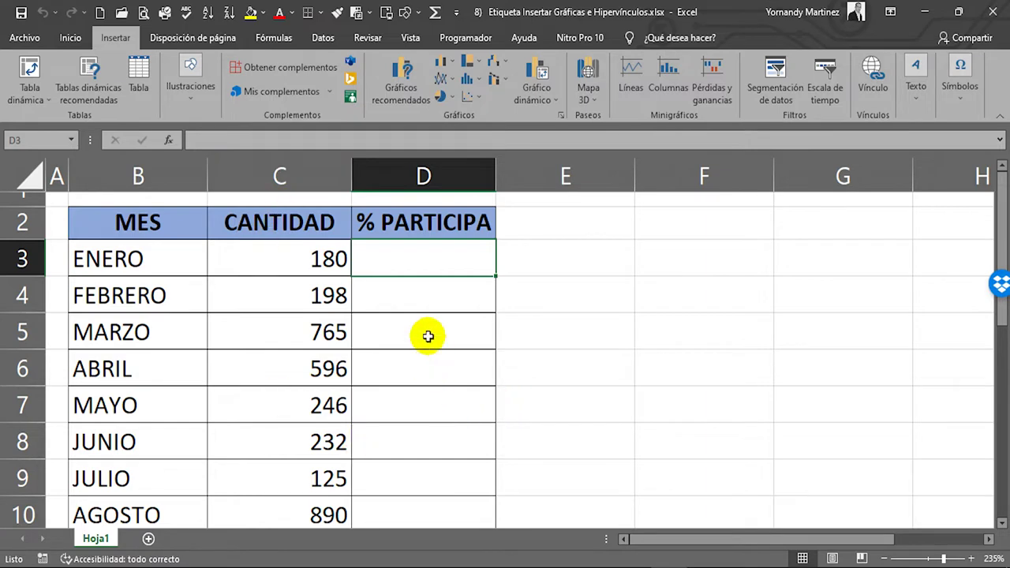
scroll(371, 284, "down", 1)
scroll(367, 296, "up", 1)
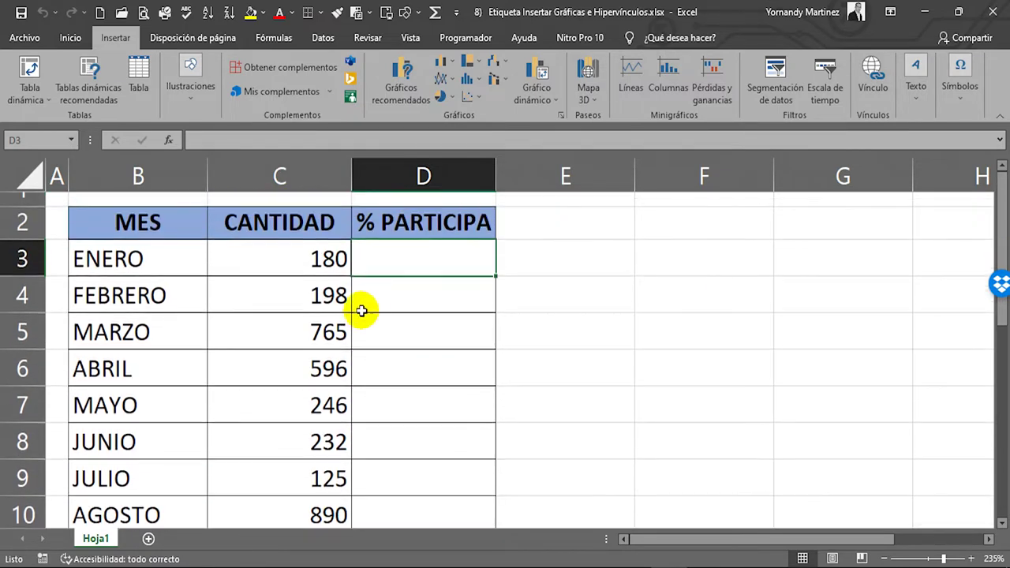
left_click(329, 258)
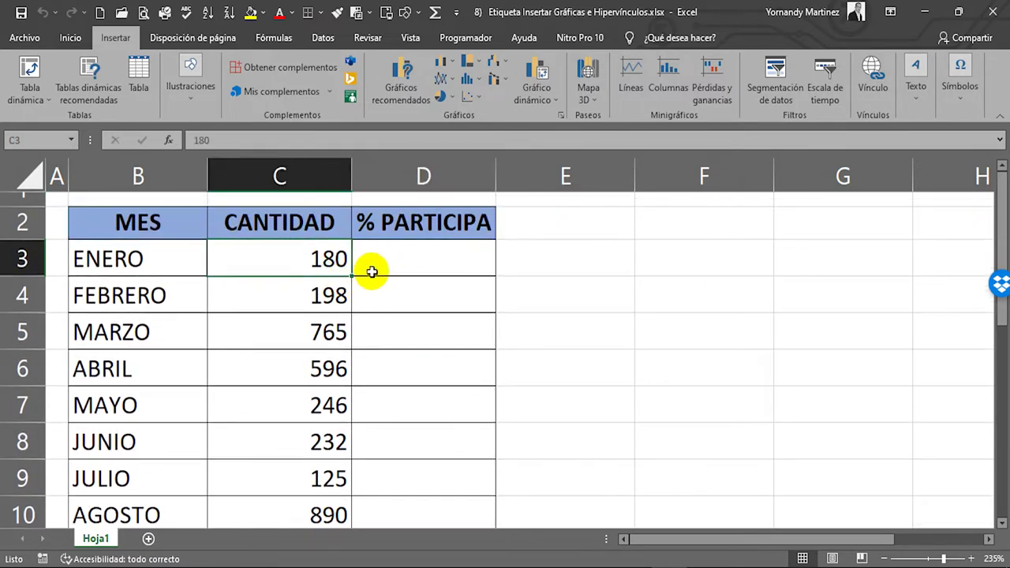
left_click_drag(289, 260, 300, 521)
left_click(313, 331)
scroll(313, 331, "up", 1)
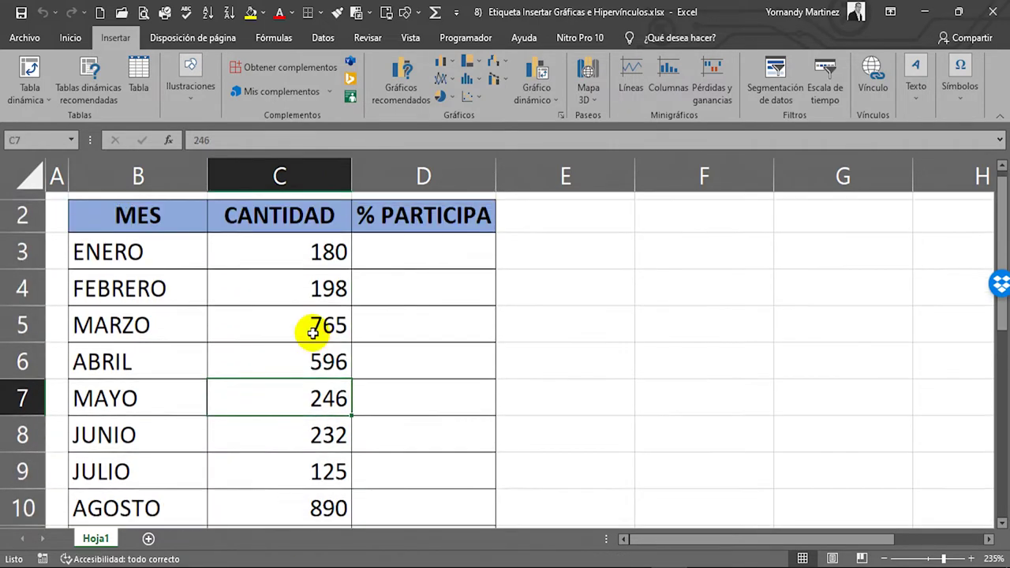
left_click(417, 244)
left_click(386, 294)
left_click(390, 342)
left_click(386, 392)
left_click(388, 426)
scroll(390, 442, "down", 2)
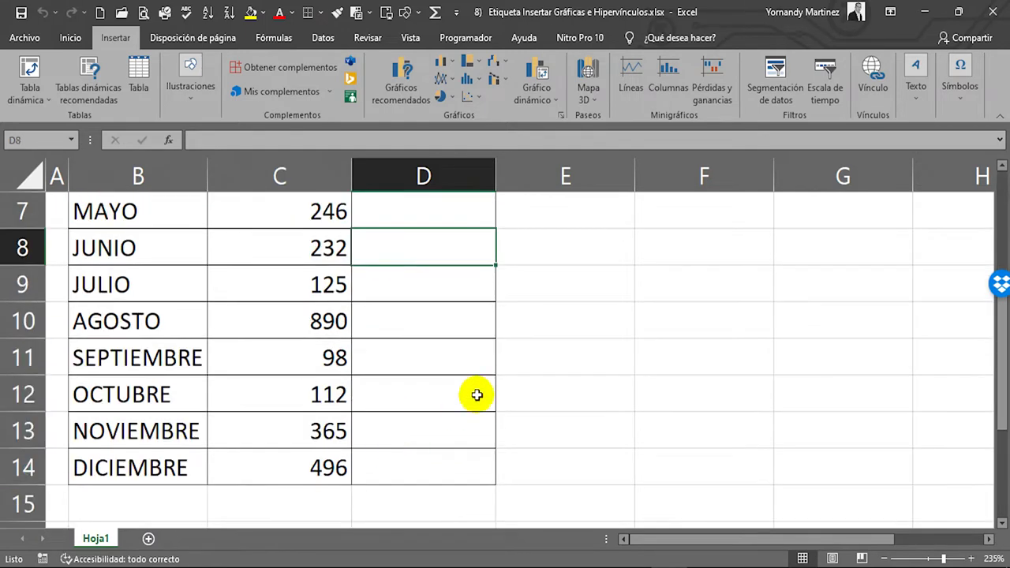
- Total the CANTIDAD column in C15 by summing C3:C14
scroll(417, 405, "down", 2)
left_click(310, 395)
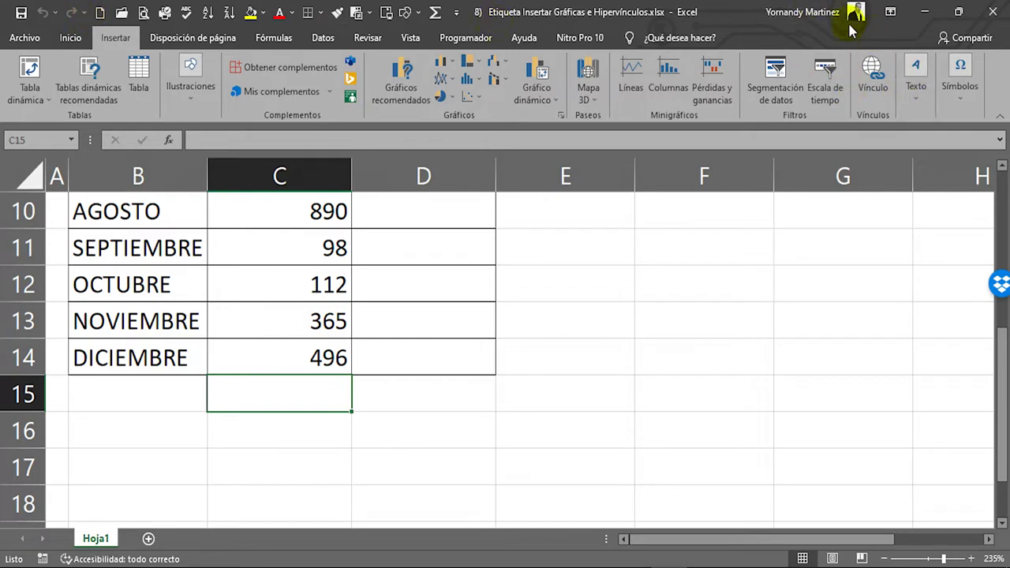
left_click(78, 38)
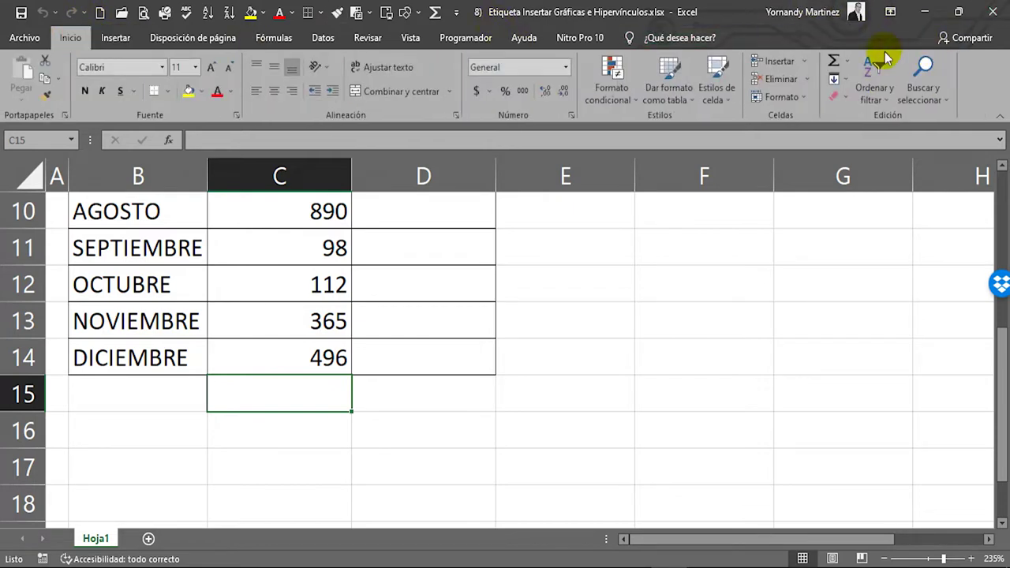
left_click(830, 63)
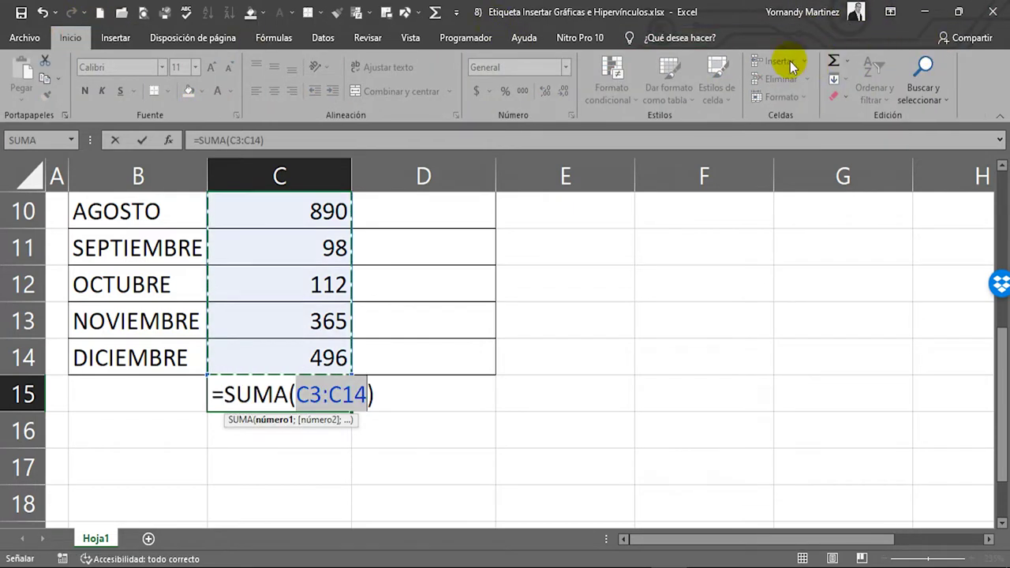
key("Return")
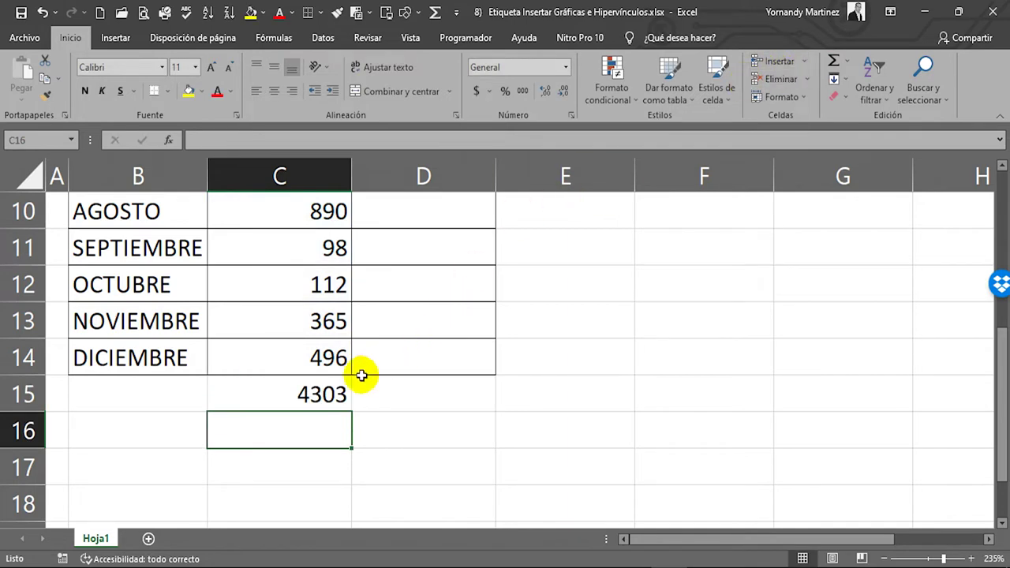
- Fill the CANTIDAD total in C15 with yellow
left_click(336, 384)
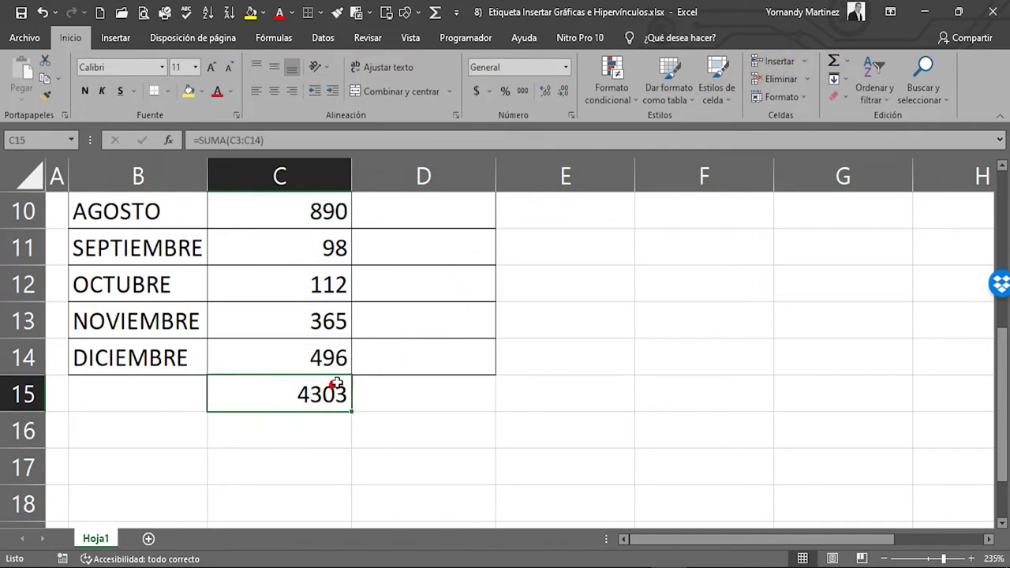
left_click(187, 93)
left_click(424, 423)
left_click(440, 387)
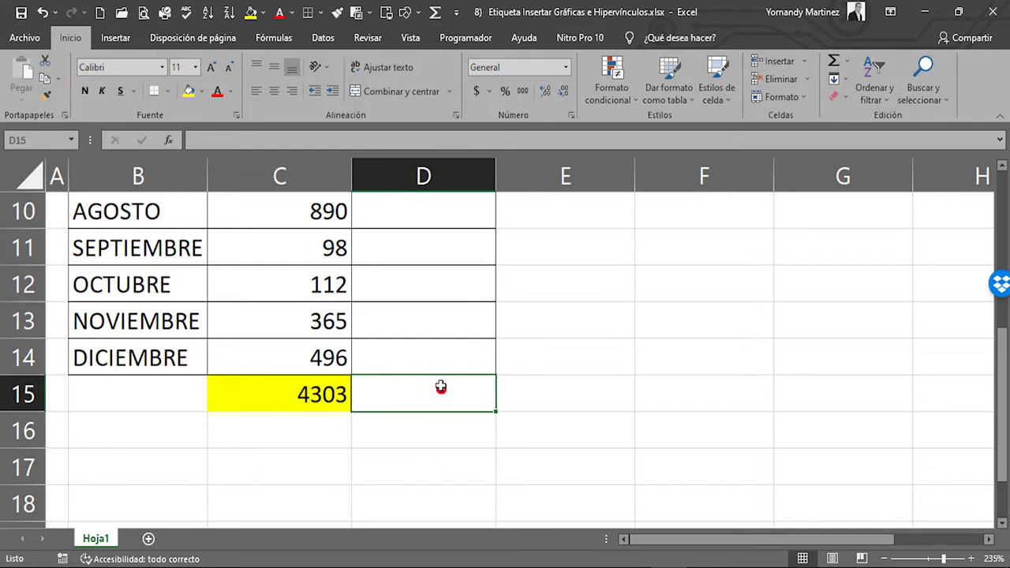
- Enter the formula =C3/$C$15 in D3 to calculate ENERO's share, with the total as an absolute reference
scroll(394, 307, "up", 3)
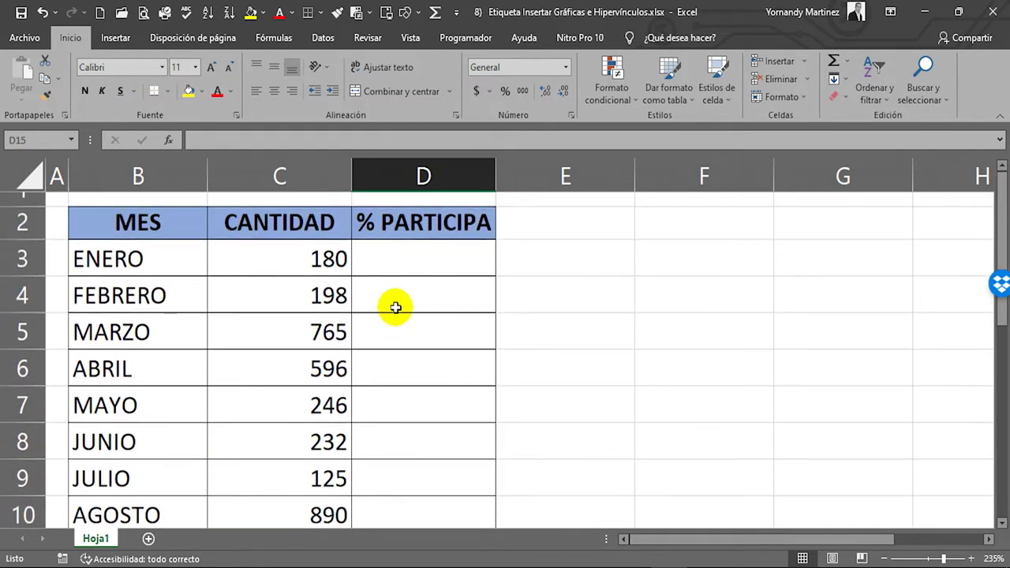
left_click(430, 253)
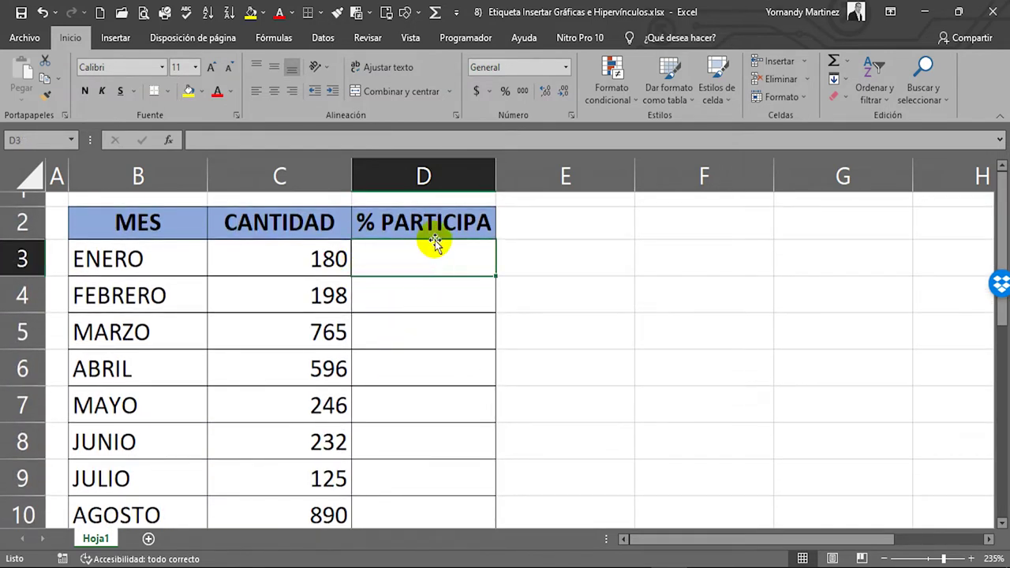
type("=")
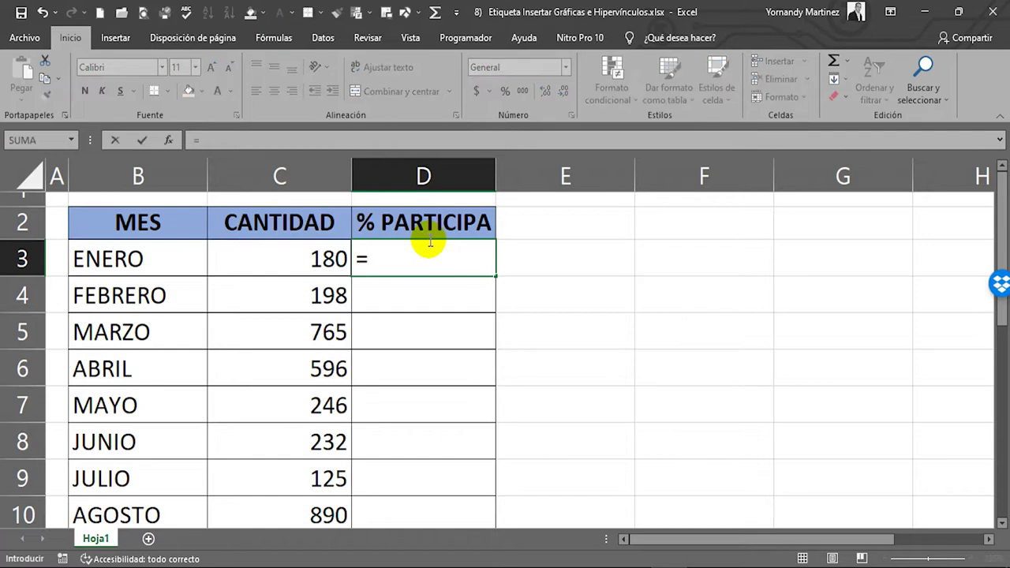
left_click(316, 258)
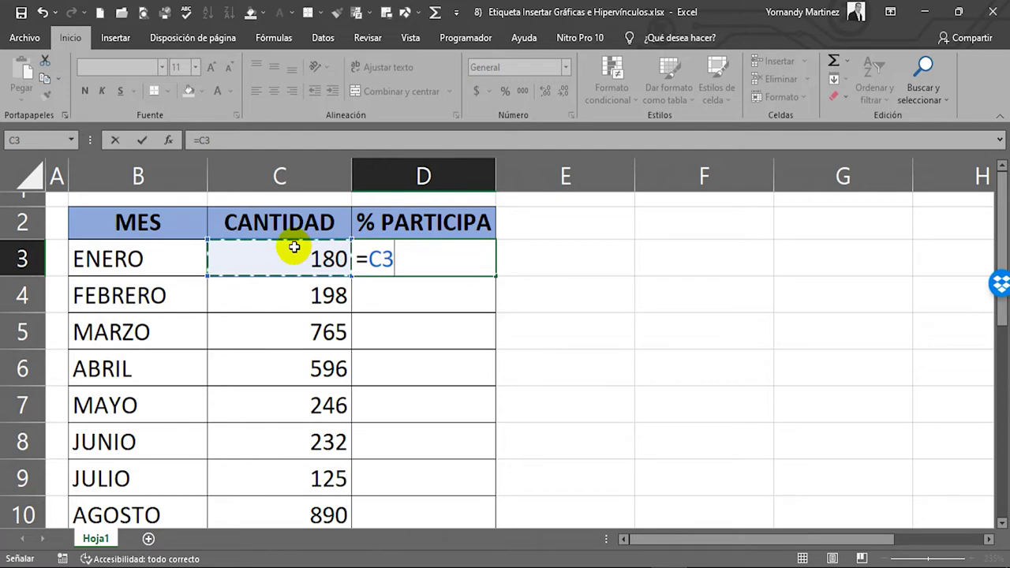
type("/")
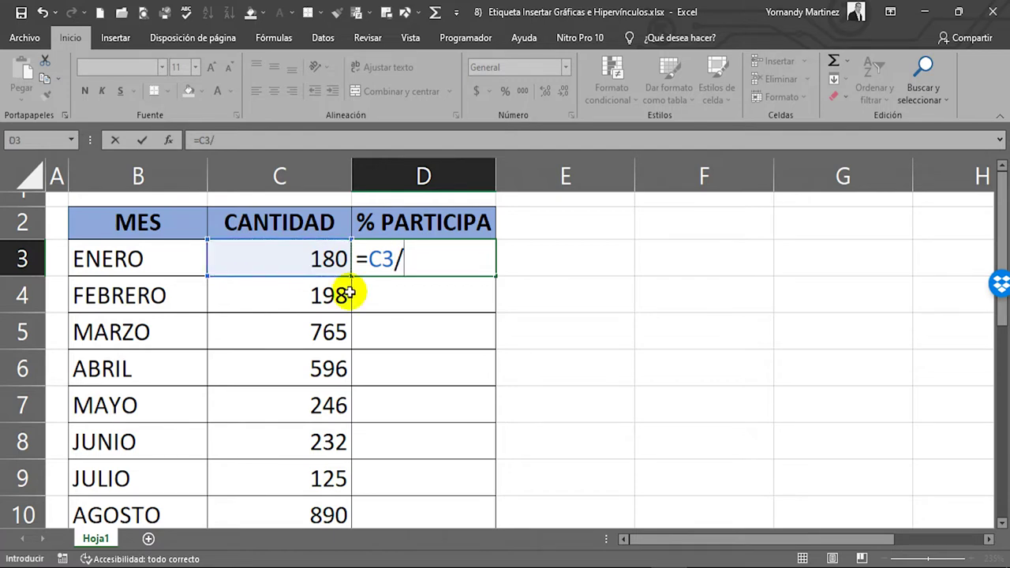
scroll(394, 355, "down", 2)
scroll(331, 458, "down", 1)
left_click(334, 394)
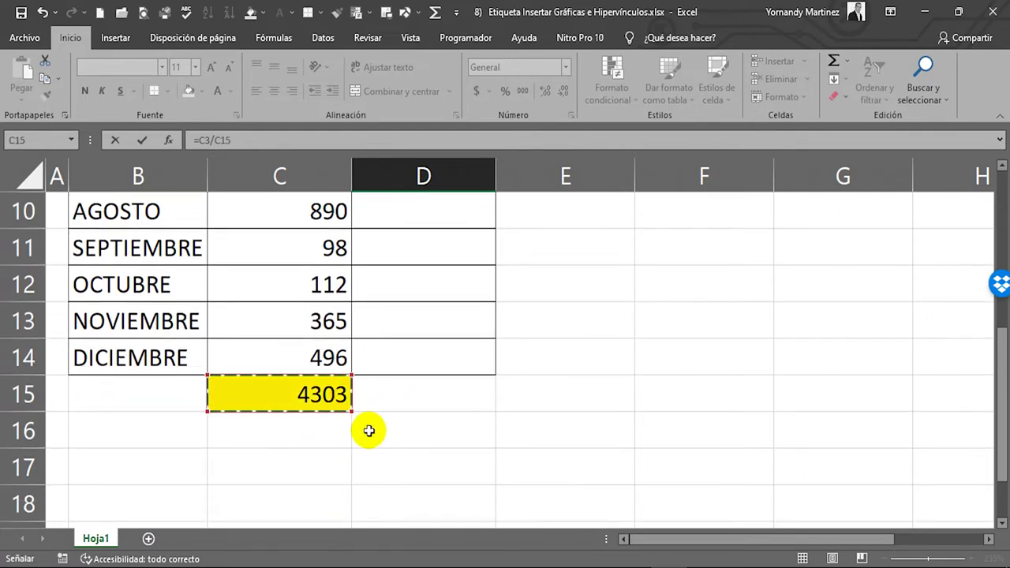
scroll(370, 431, "up", 3)
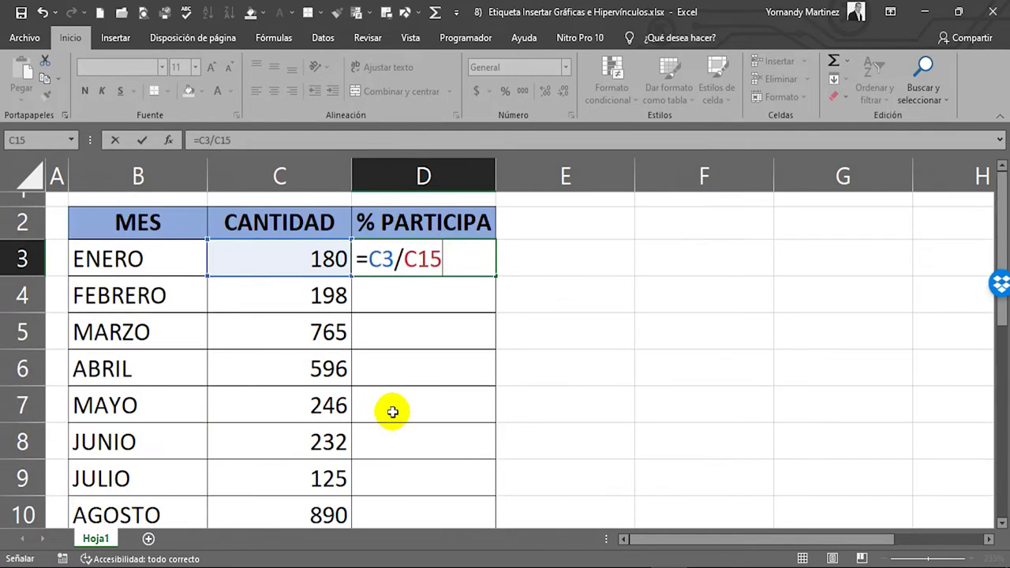
double_click(434, 258)
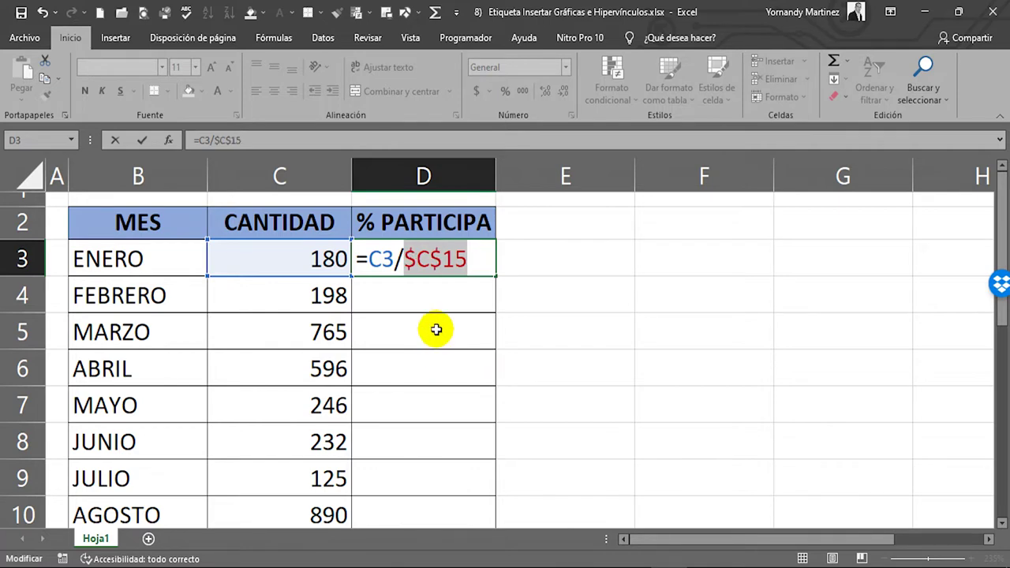
key("Return")
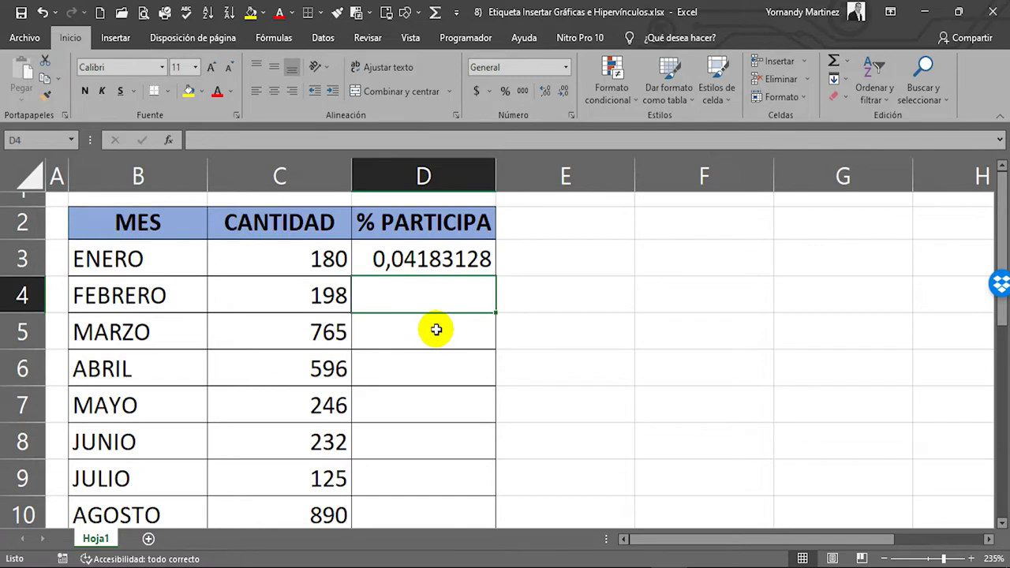
- Format D3 as a percentage and fill its formula down to D14 for the remaining months
left_click(427, 246)
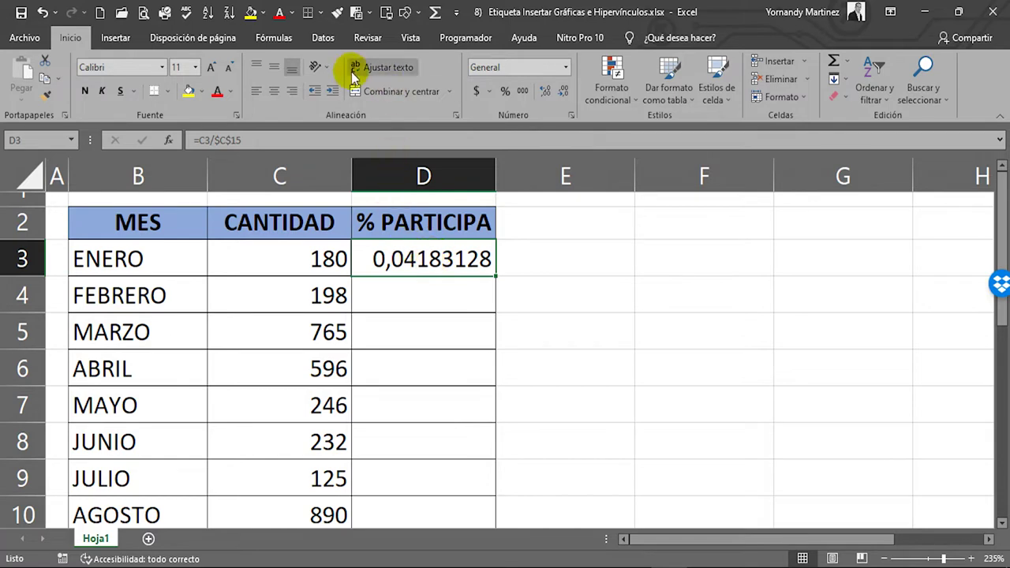
left_click(505, 91)
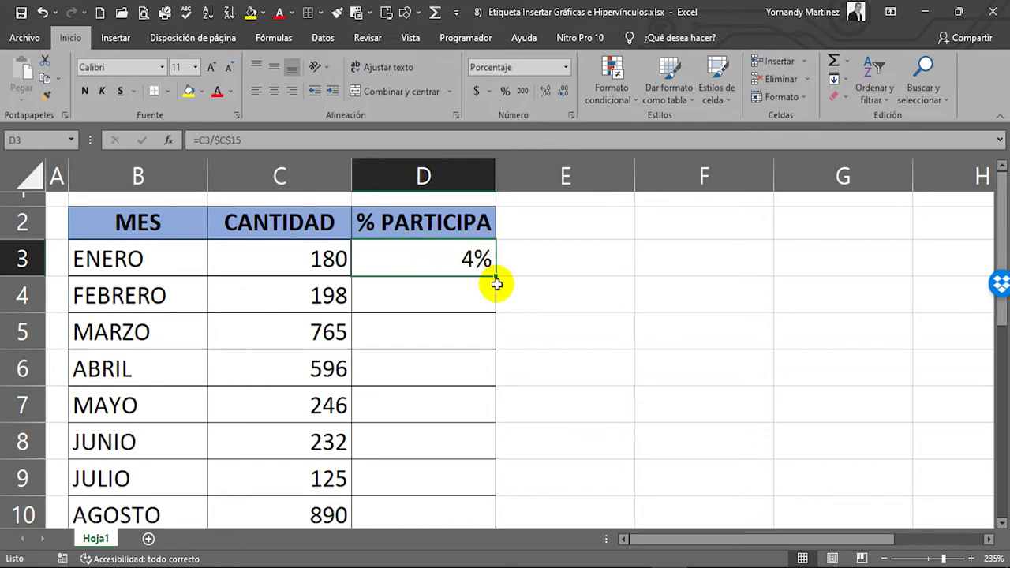
left_click_drag(493, 275, 481, 433)
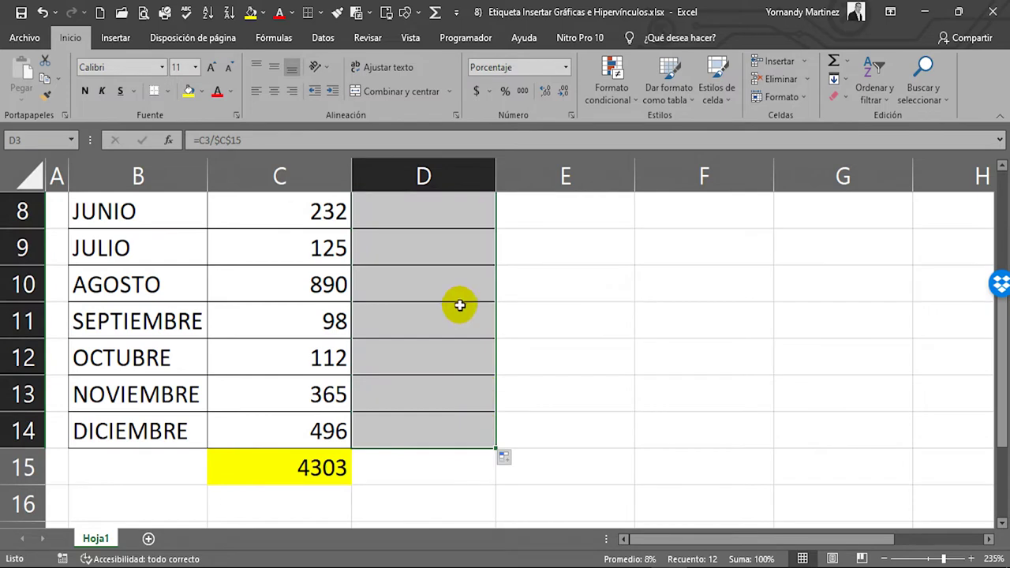
- Total the % PARTICIPA column in D15 by summing D3:D14
left_click(451, 471)
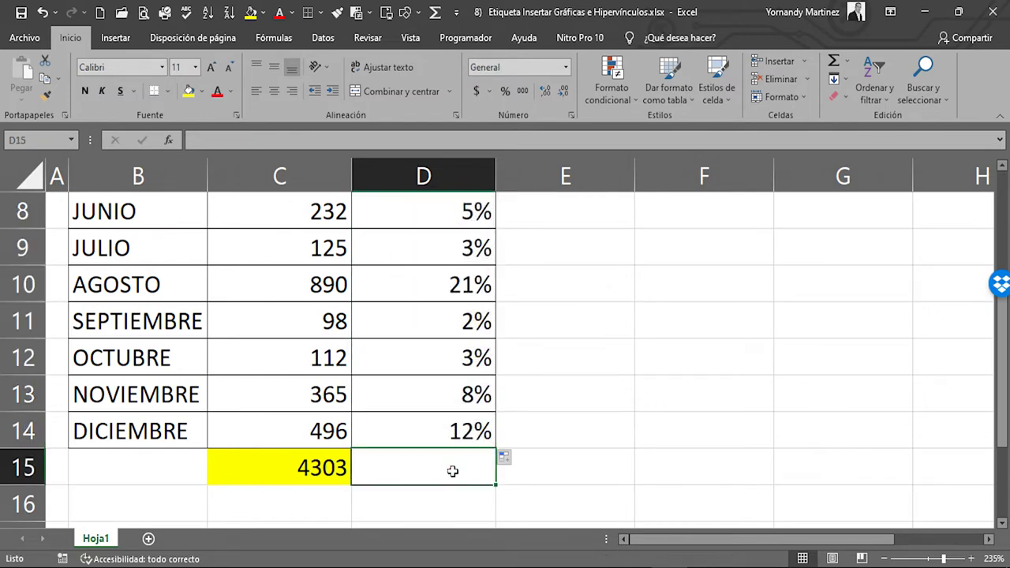
left_click(834, 62)
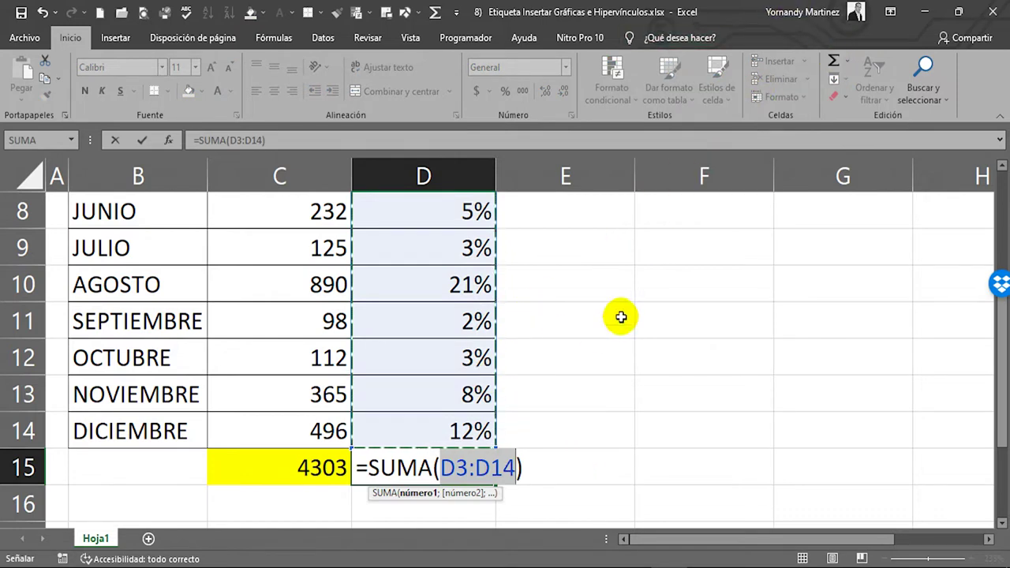
key("Return")
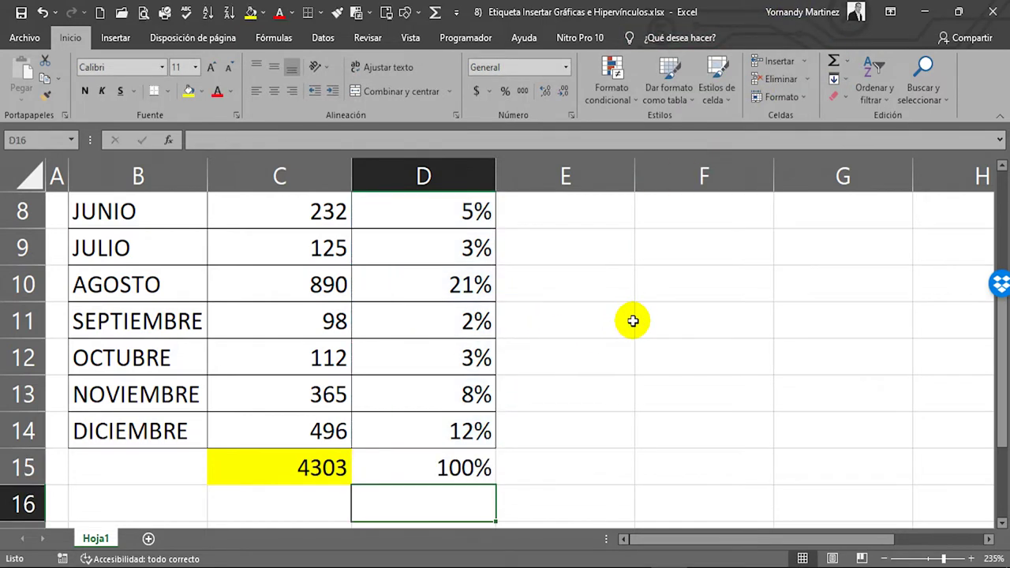
- Fill the percentage total in D15 with light blue
left_click(478, 472)
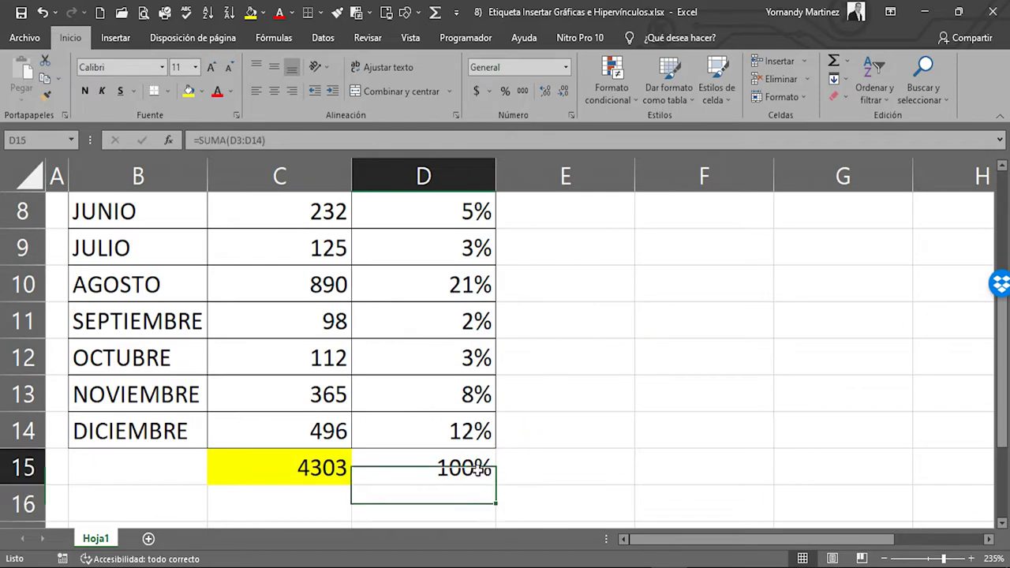
left_click(262, 13)
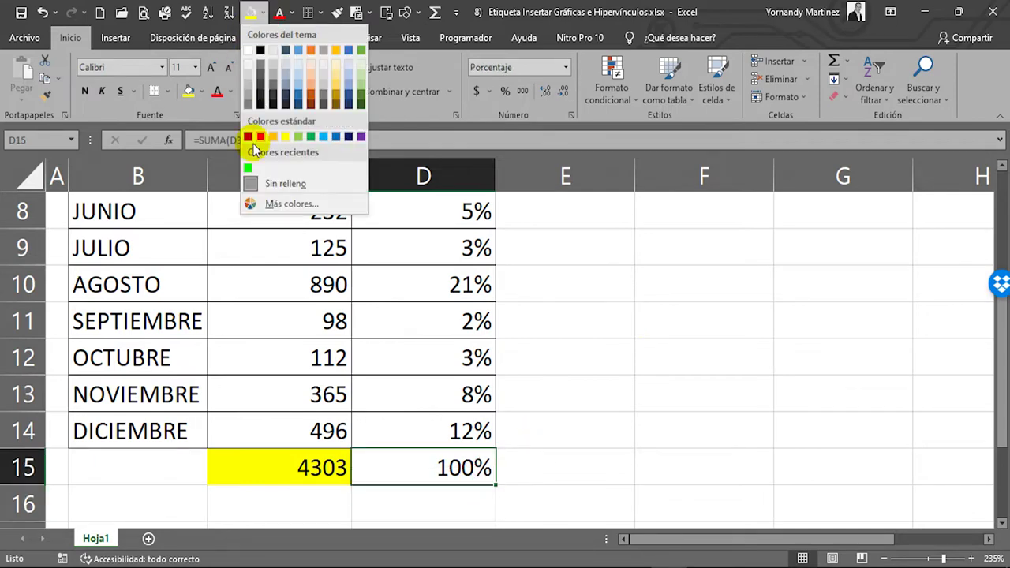
left_click(298, 72)
left_click(602, 417)
left_click(462, 471)
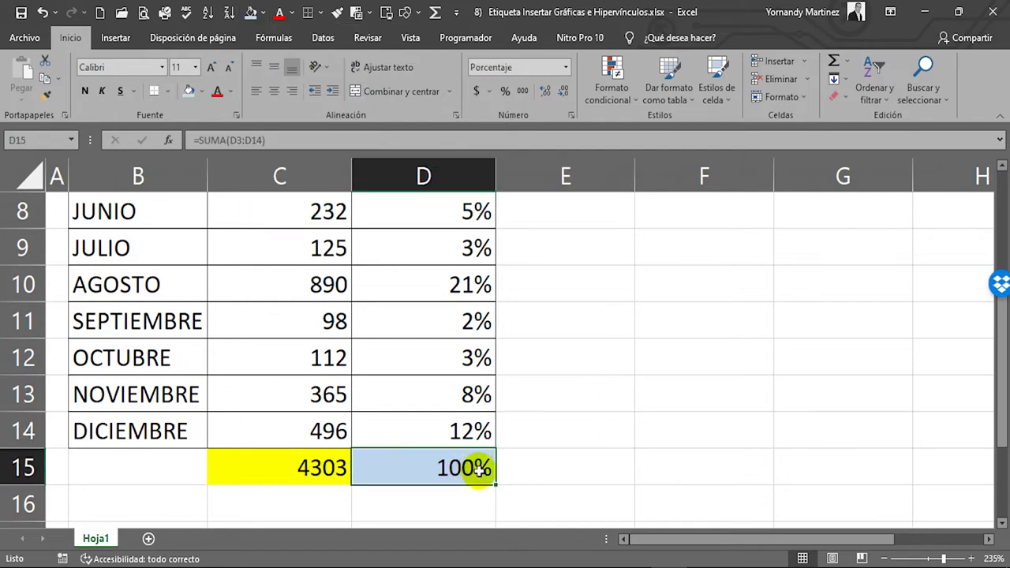
- Narrow the CANTIDAD column slightly
scroll(275, 421, "up", 2)
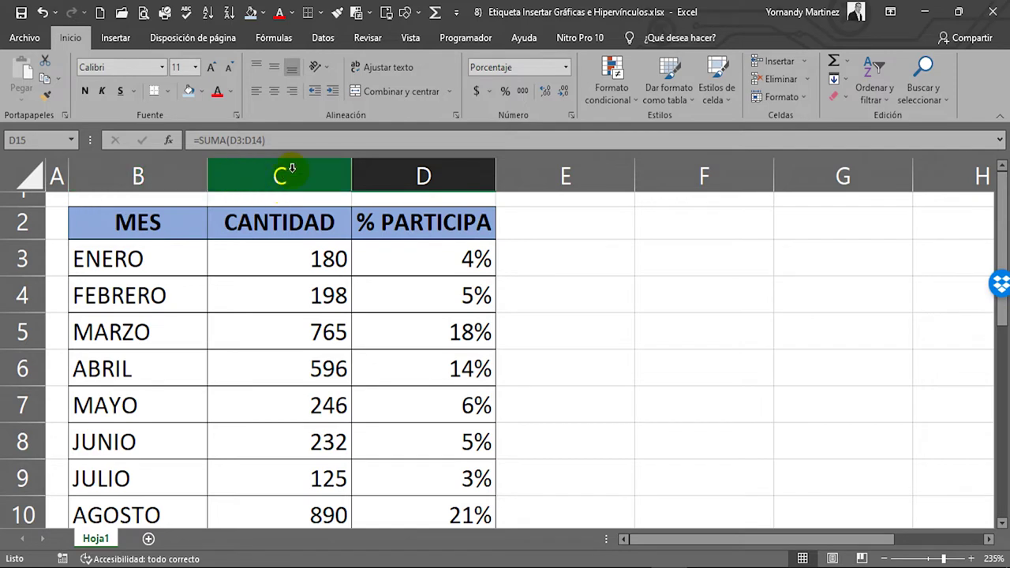
left_click_drag(352, 170, 335, 171)
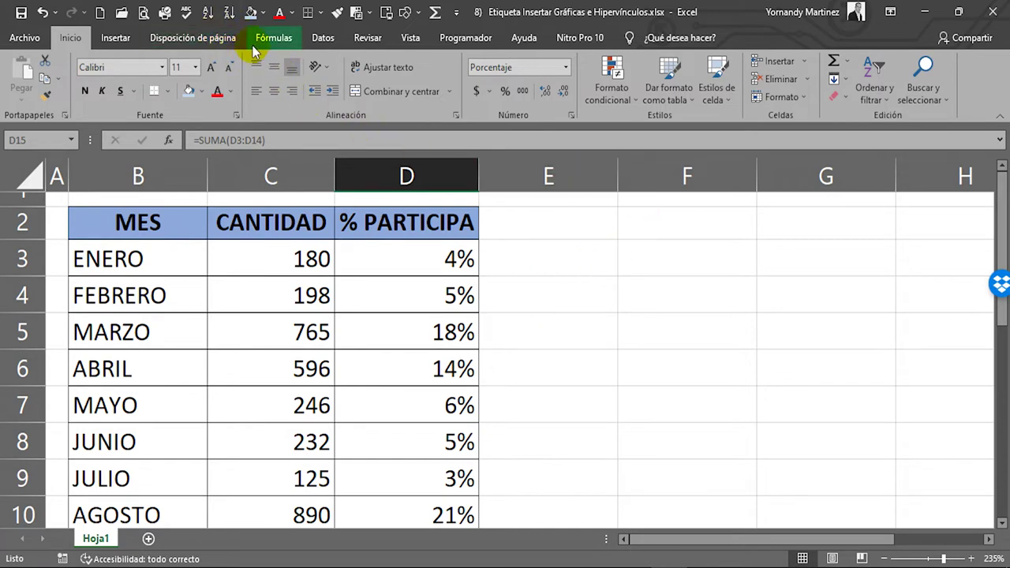
- Insert a 2-D clustered column chart from the months and quantities in B3:C14
left_click(115, 38)
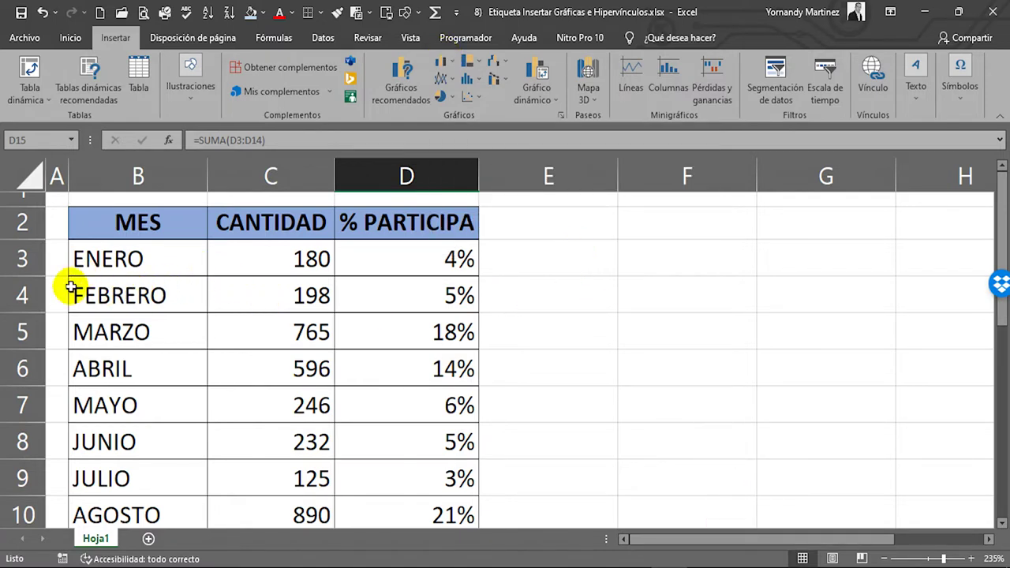
left_click(83, 258)
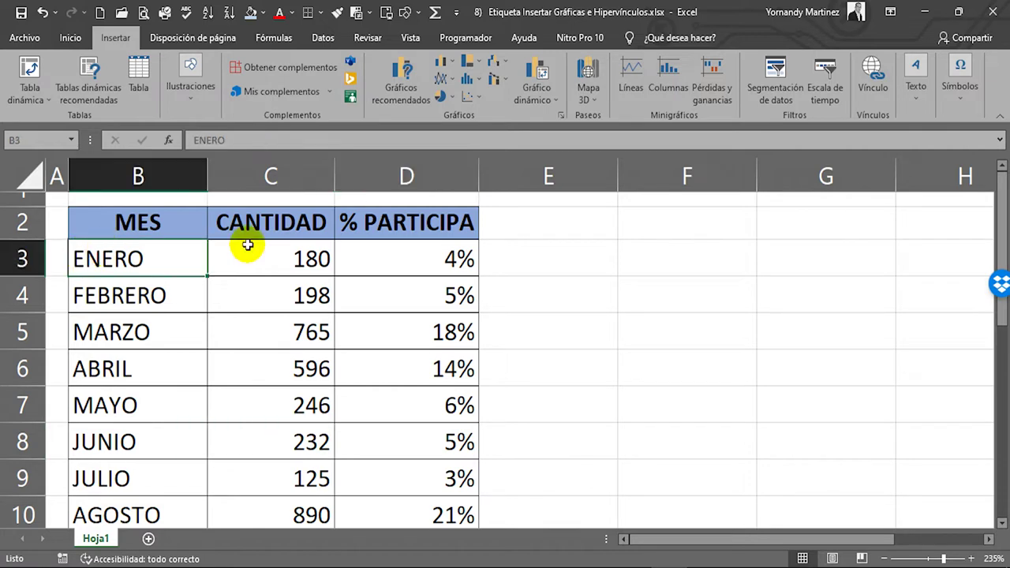
left_click_drag(108, 259, 293, 465)
scroll(299, 392, "up", 2)
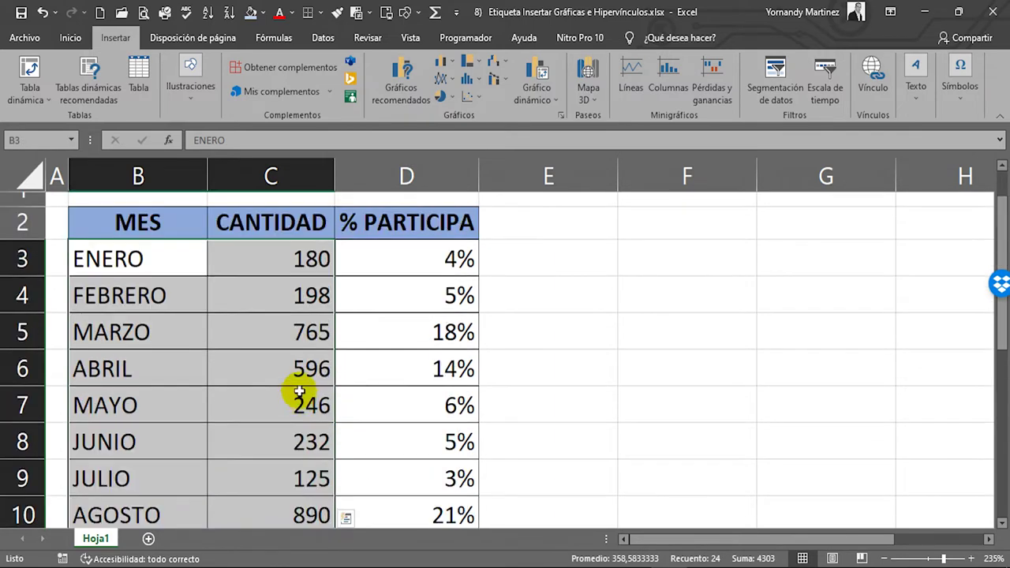
left_click(455, 63)
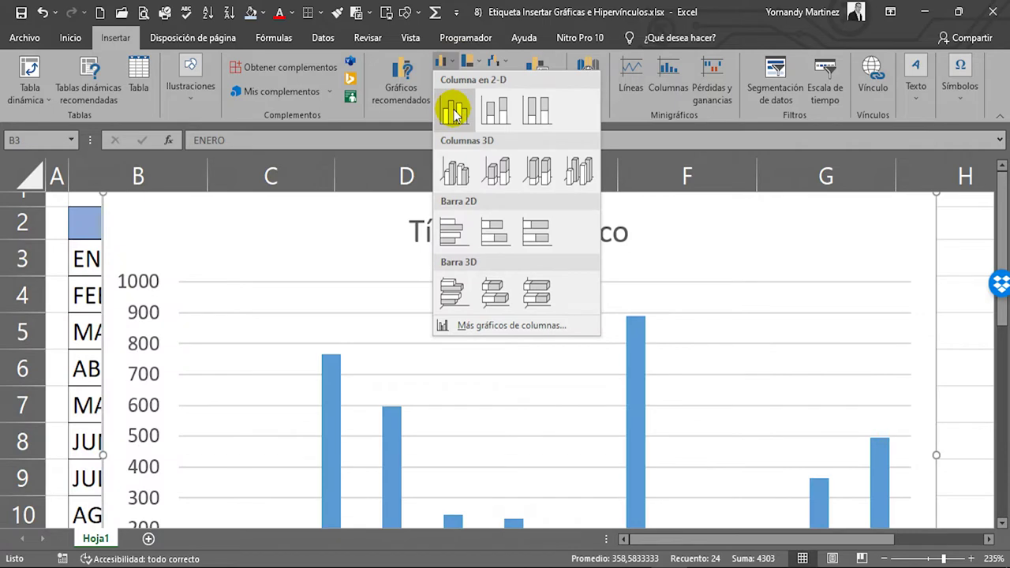
left_click(455, 113)
- Move the column chart directly below the data table, with its upper edge at row 16, and deselect it
left_click_drag(818, 286, 735, 481)
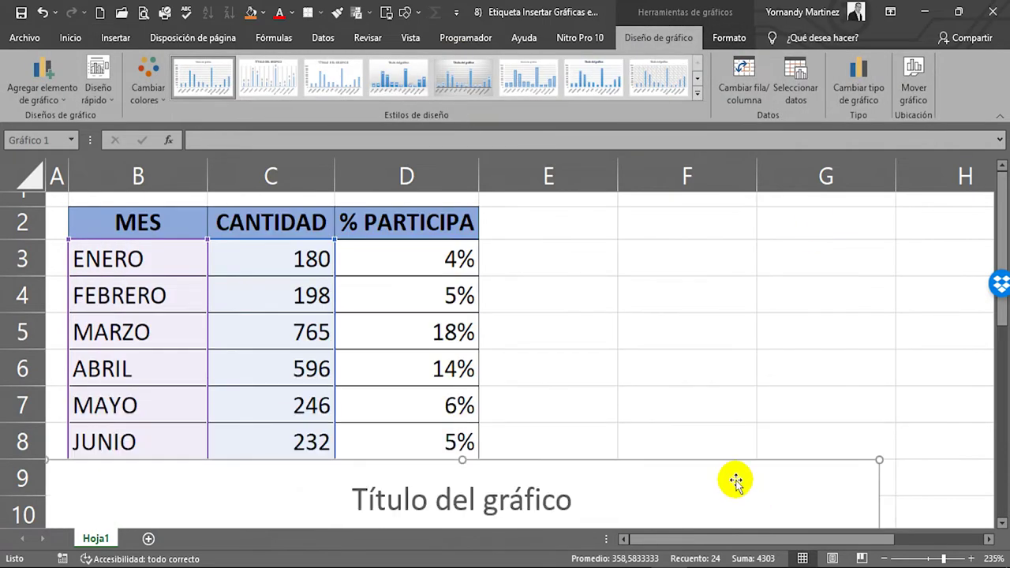
scroll(552, 266, "down", 3)
left_click_drag(715, 225, 655, 464)
scroll(689, 276, "down", 2)
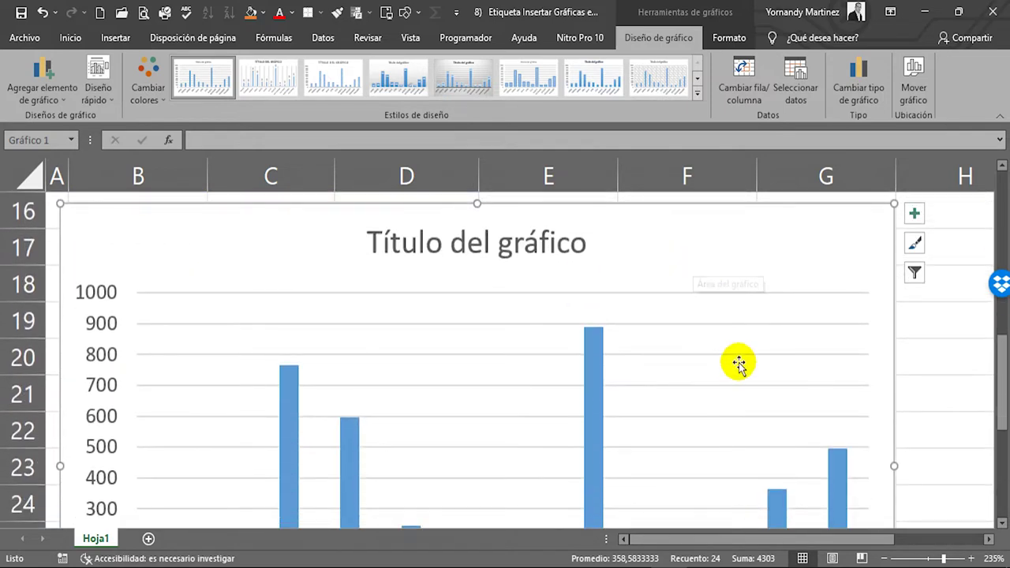
scroll(737, 362, "up", 3)
scroll(701, 374, "down", 3, "ctrl")
scroll(586, 386, "up", 1)
scroll(560, 419, "down", 2)
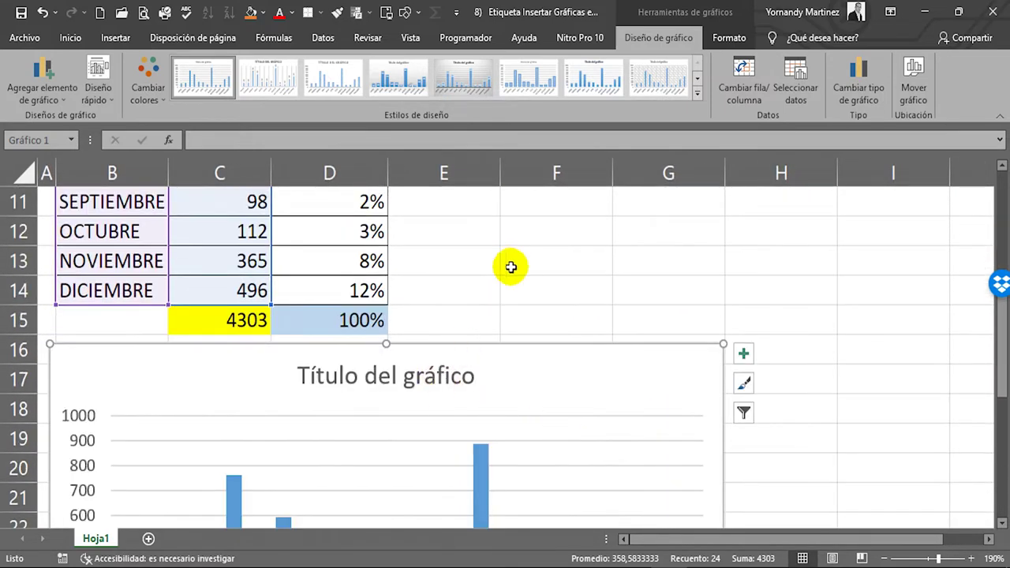
left_click(510, 267)
- Change the column chart's title to CANTIDAD
scroll(212, 311, "up", 3)
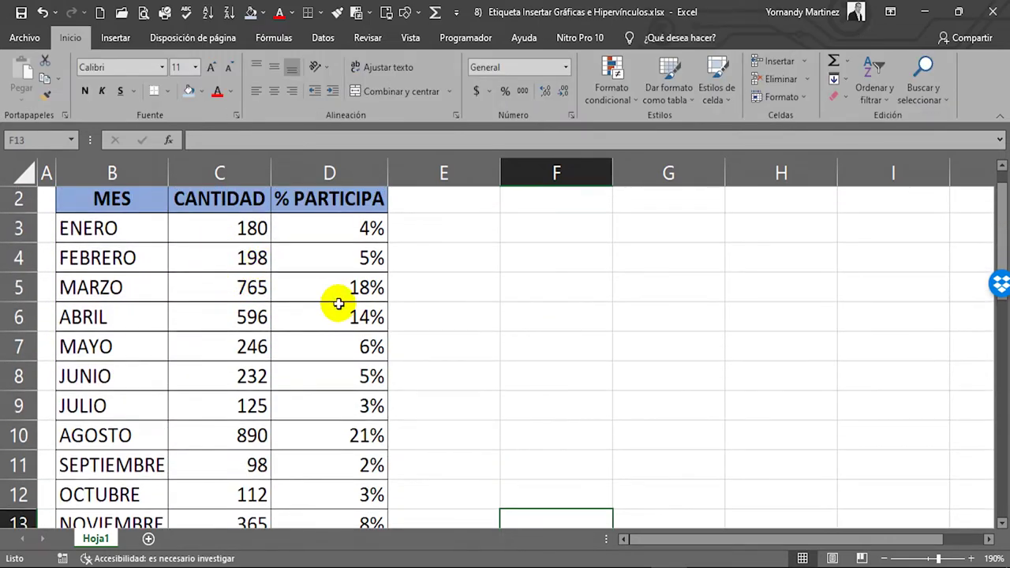
scroll(717, 412, "down", 7)
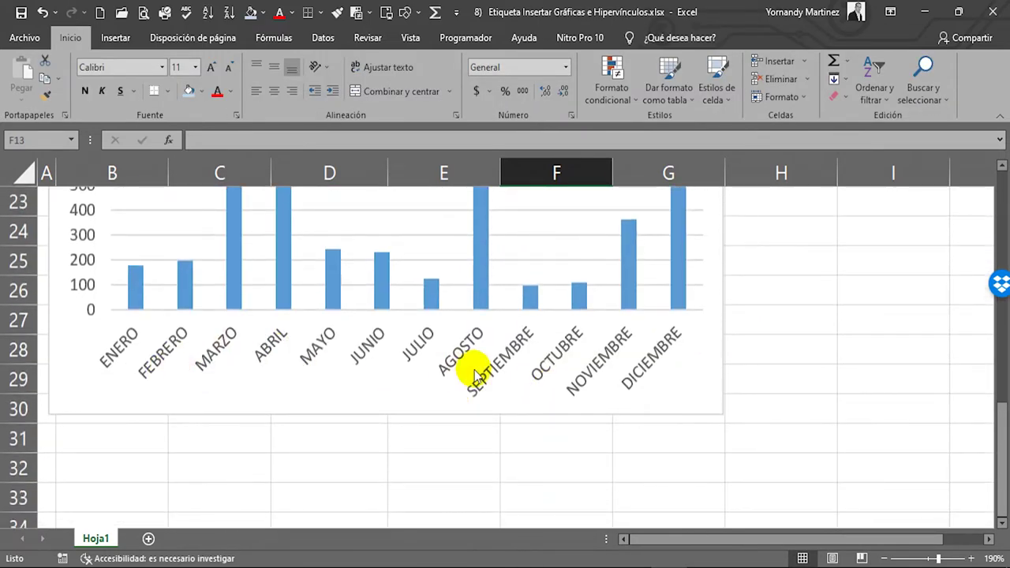
scroll(255, 289, "up", 2)
scroll(361, 282, "up", 1)
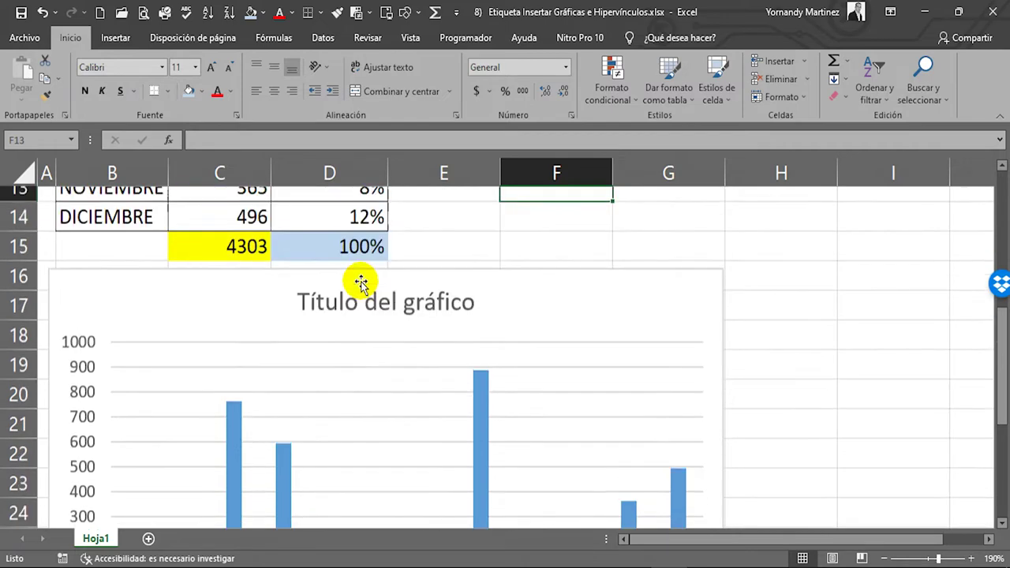
scroll(361, 282, "up", 1)
left_click(339, 377)
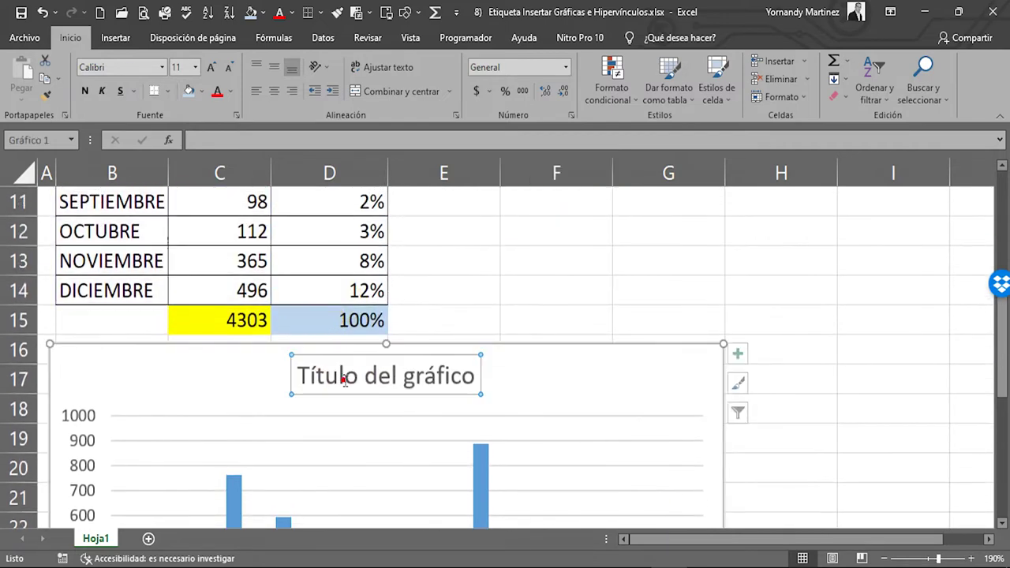
triple_click(302, 376)
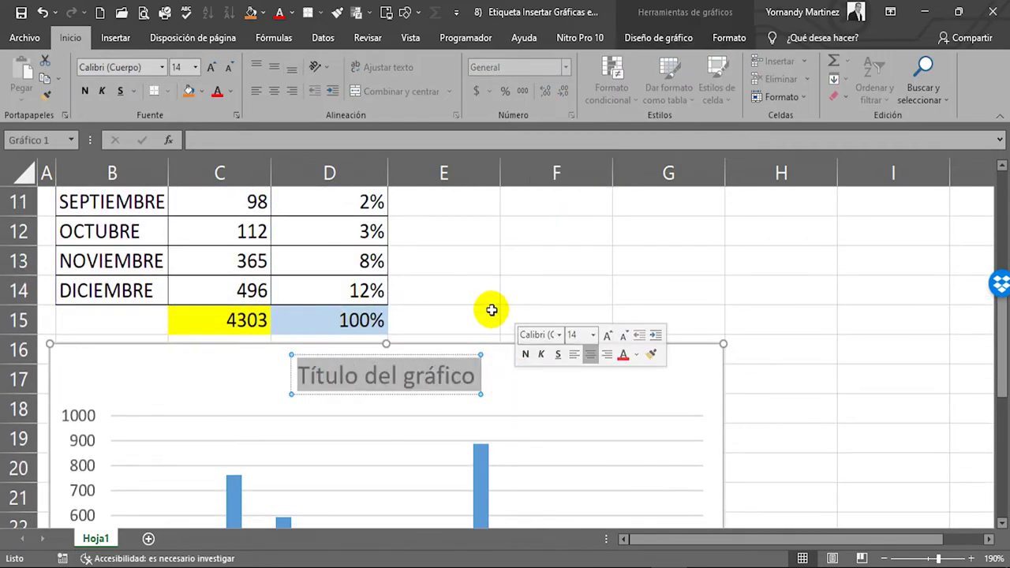
type("CA")
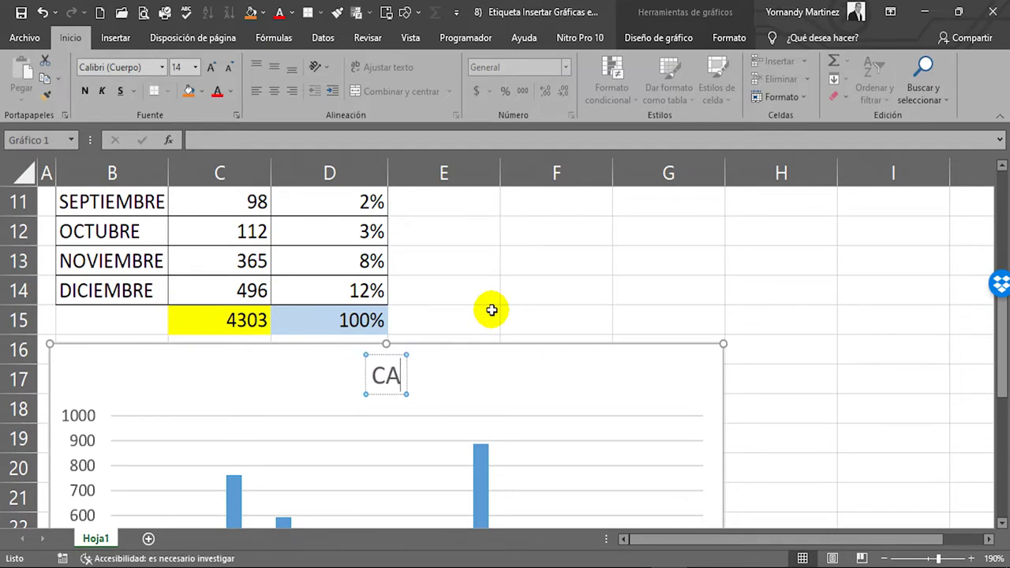
type("DAD")
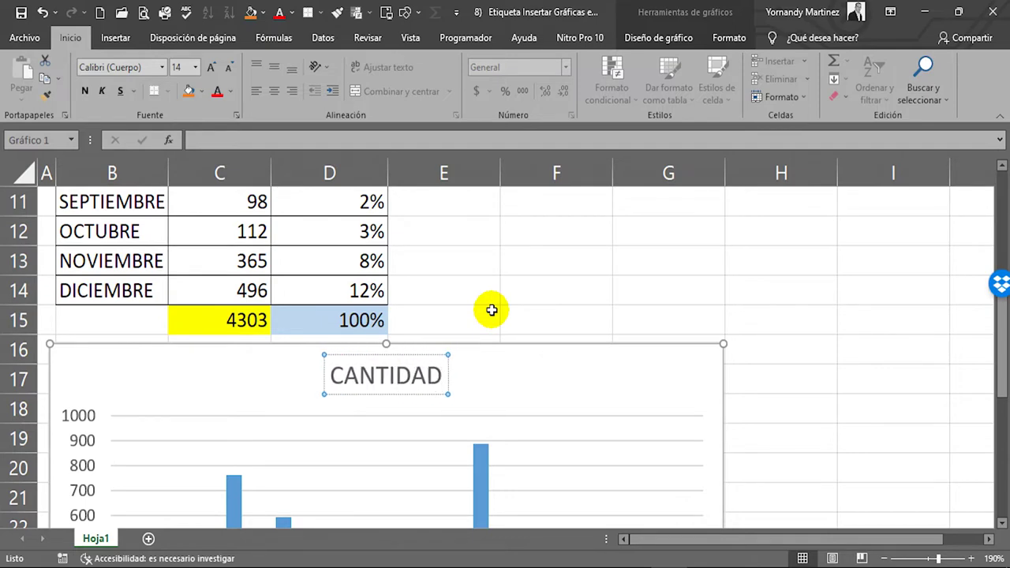
left_click(783, 330)
- Add data labels to the bars of the column chart
scroll(762, 447, "down", 2)
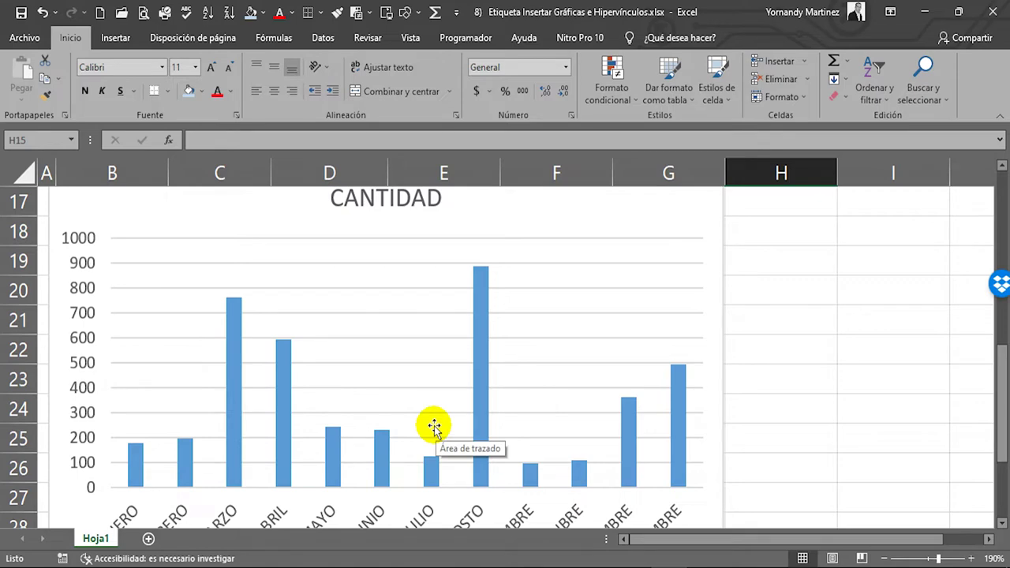
right_click(486, 392)
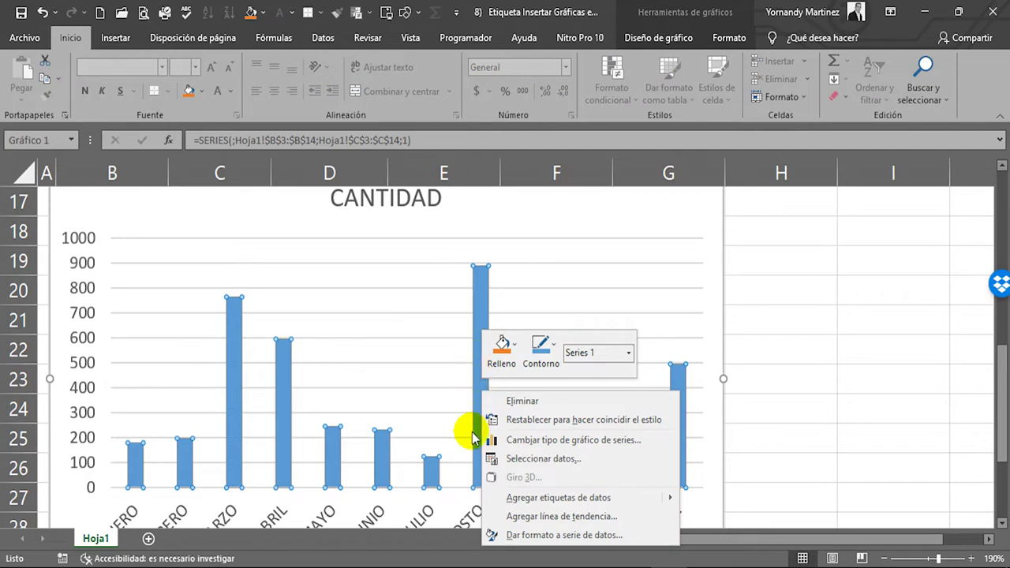
left_click(591, 499)
left_click(874, 406)
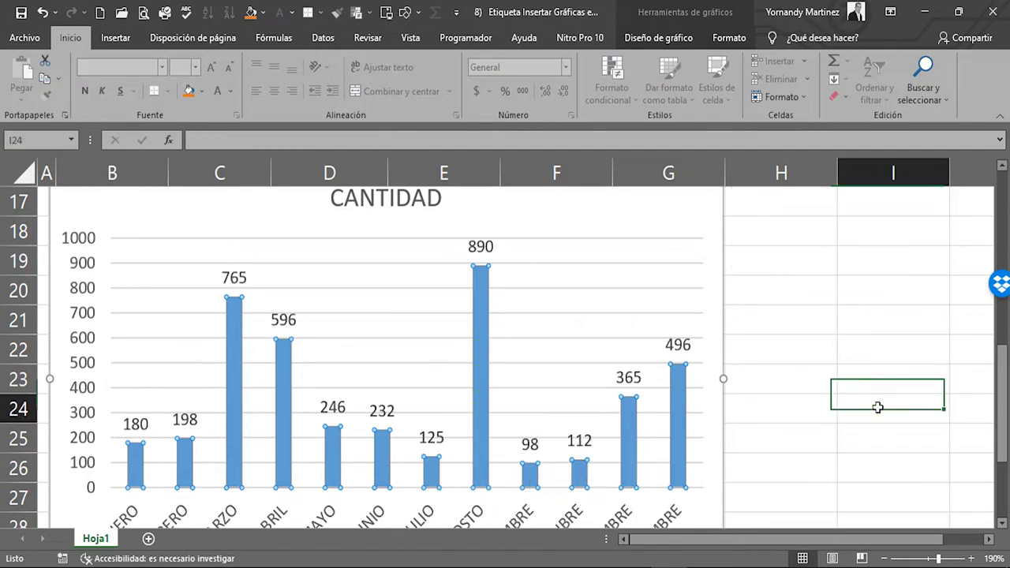
- Compare the labelled bars of the column chart with the monthly quantities in the table and check the free area below the chart
scroll(300, 418, "down", 3, "ctrl")
scroll(299, 413, "up", 2)
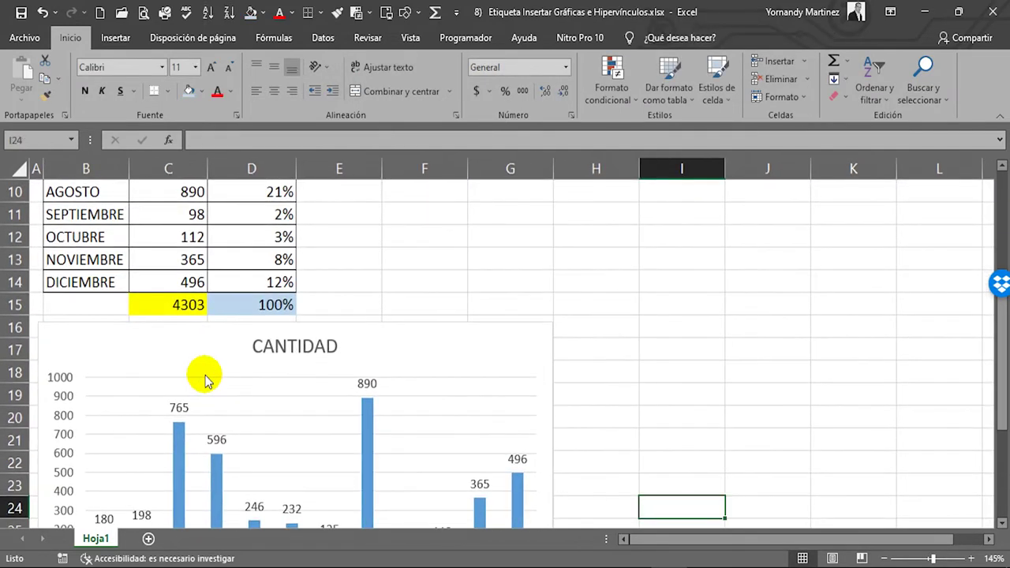
scroll(202, 378, "down", 2)
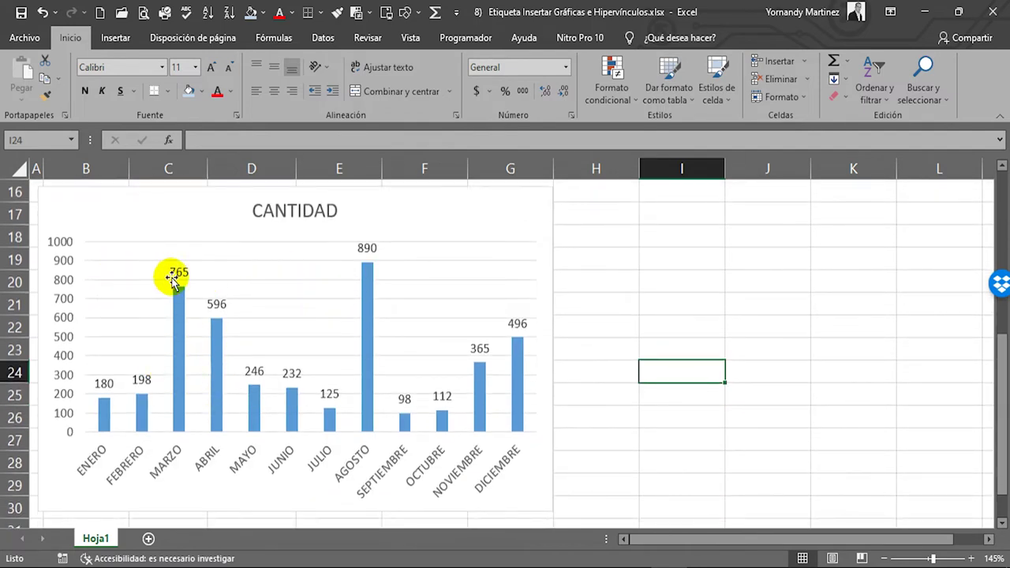
scroll(299, 323, "up", 4)
scroll(304, 326, "up", 1)
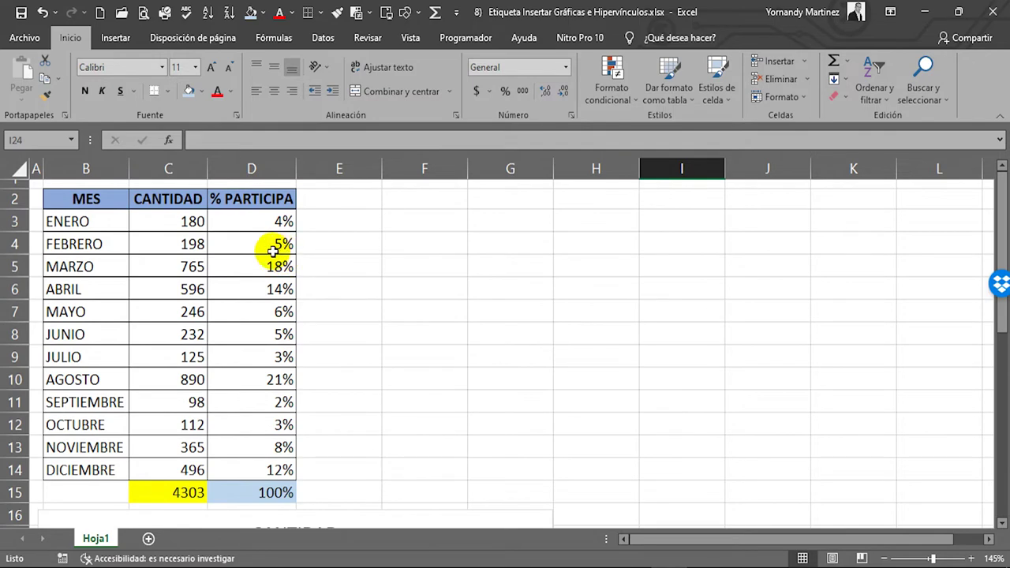
left_click(191, 294)
scroll(563, 386, "down", 5)
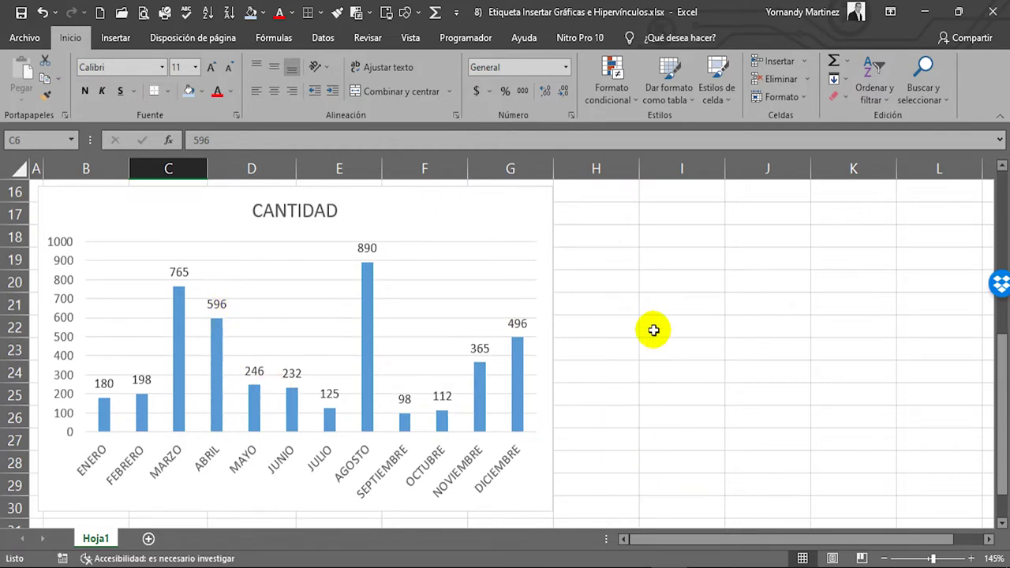
scroll(221, 327, "up", 5)
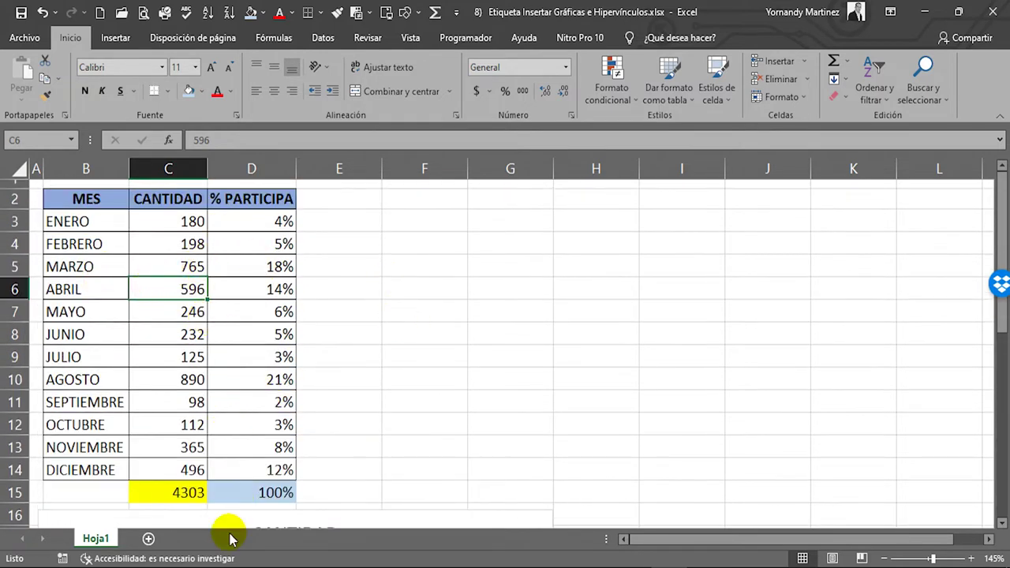
scroll(309, 444, "down", 6)
scroll(309, 444, "down", 3)
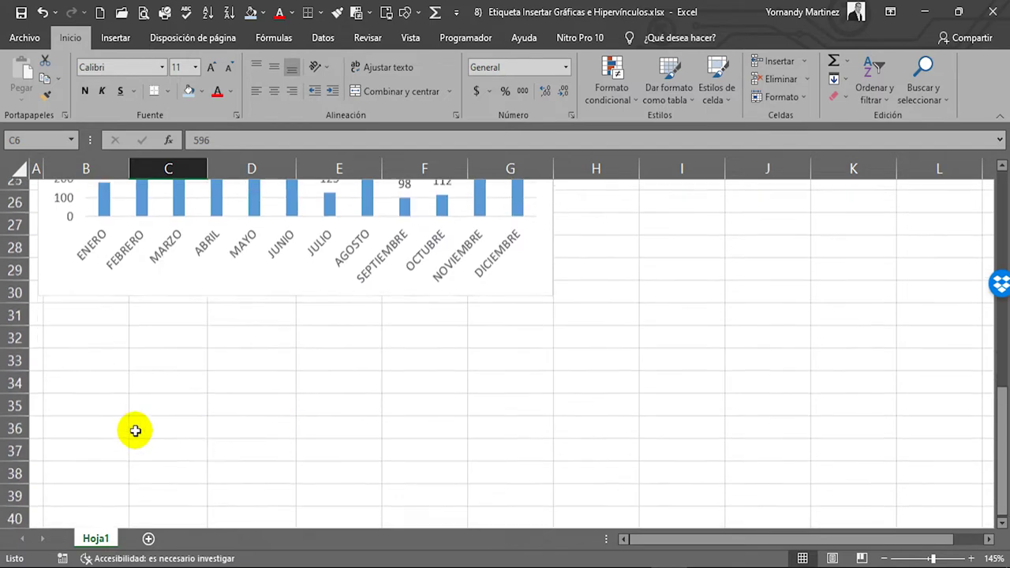
left_click(99, 279)
- Insert a 2-D line chart from the months and quantities in B3:C14
scroll(208, 343, "up", 8)
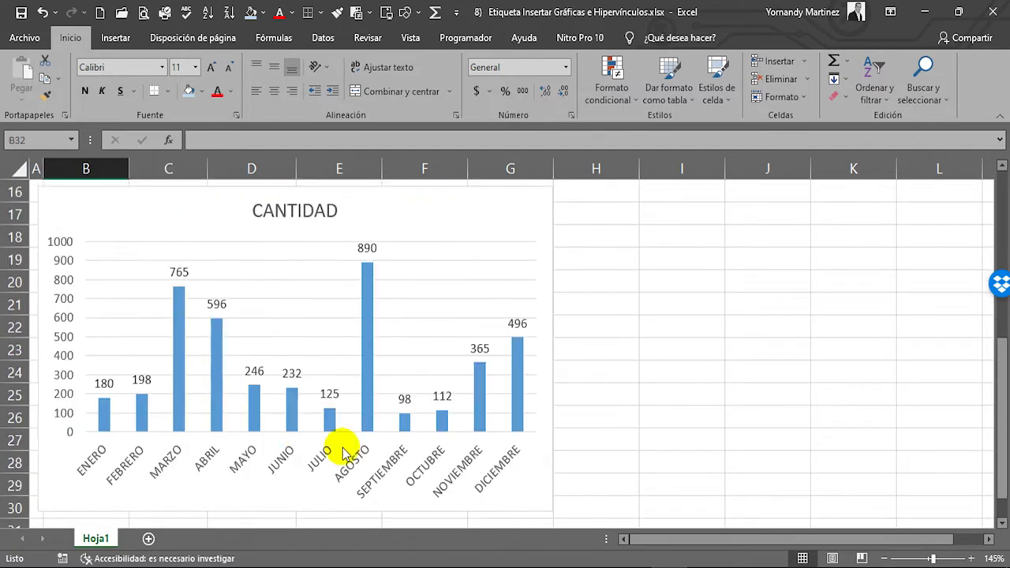
scroll(68, 214, "up", 1)
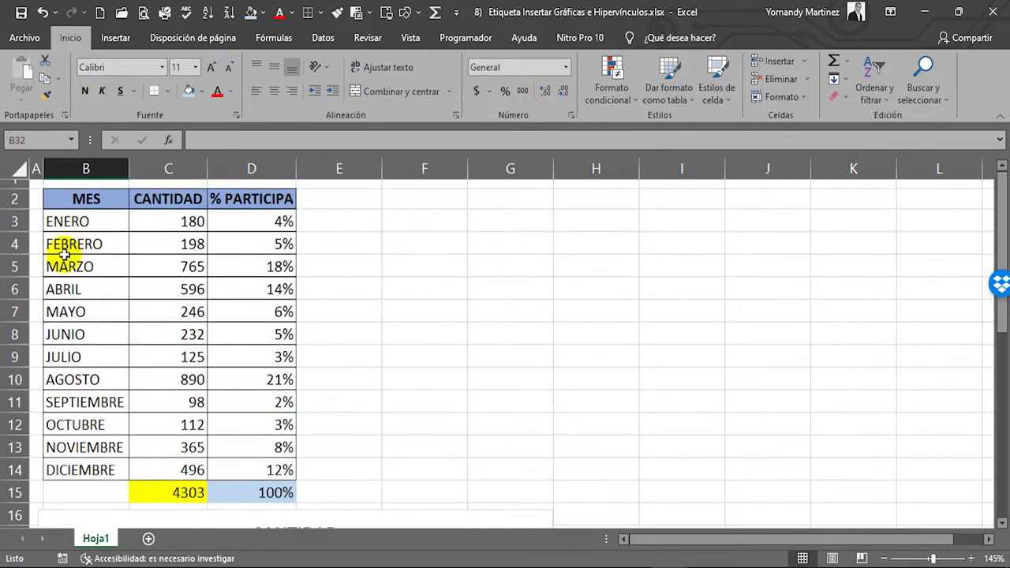
left_click_drag(69, 219, 193, 472)
left_click(117, 36)
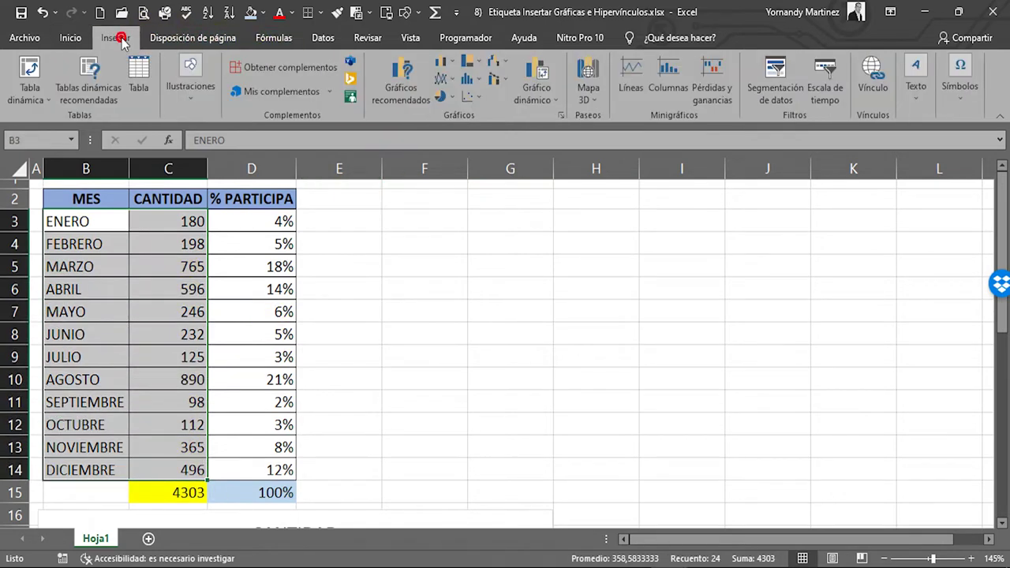
left_click(453, 83)
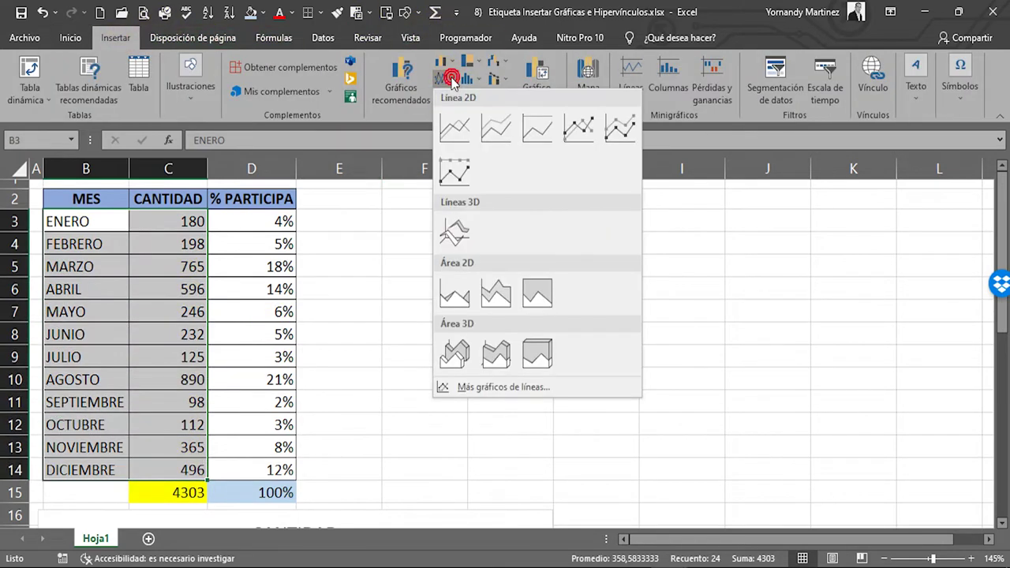
left_click(453, 123)
- Move the line chart directly below the column chart, with its upper edge at row 31, and deselect it
left_click_drag(433, 194, 631, 325)
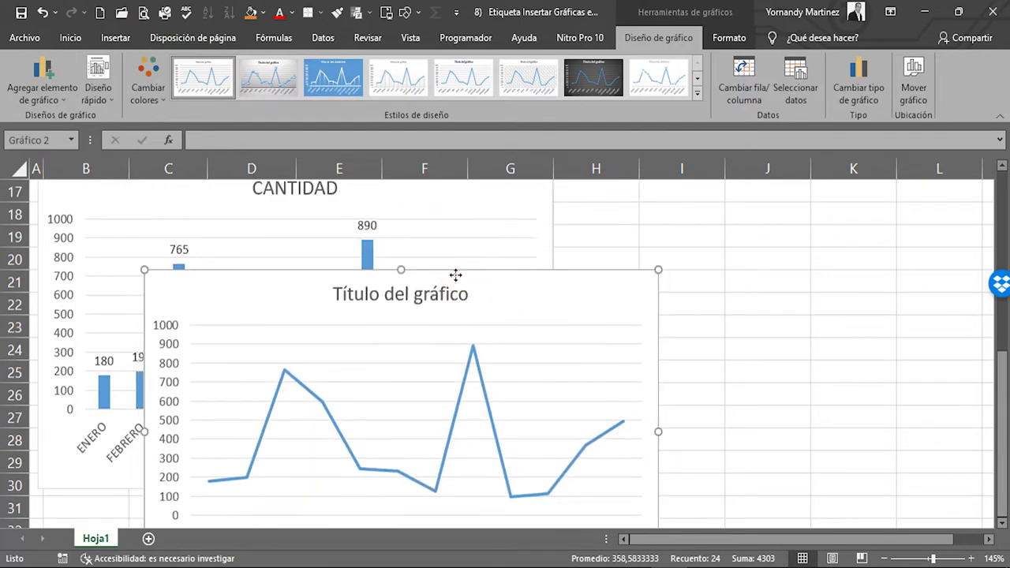
left_click_drag(455, 275, 392, 431)
scroll(342, 349, "down", 2)
left_click_drag(394, 294, 354, 371)
left_click(821, 365)
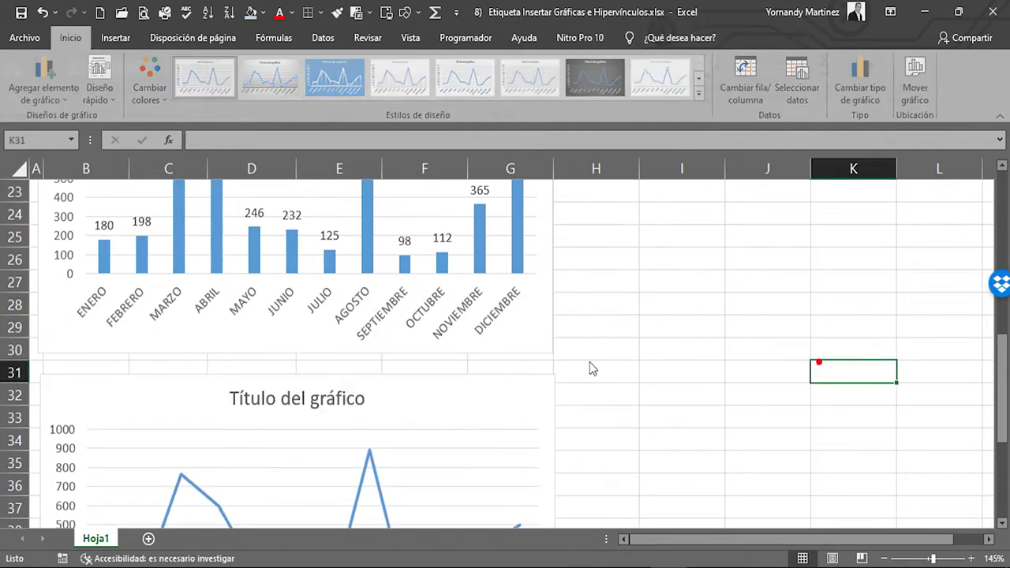
- Change the line chart's title to CANTIDAD
scroll(592, 368, "down", 2)
left_click(235, 262)
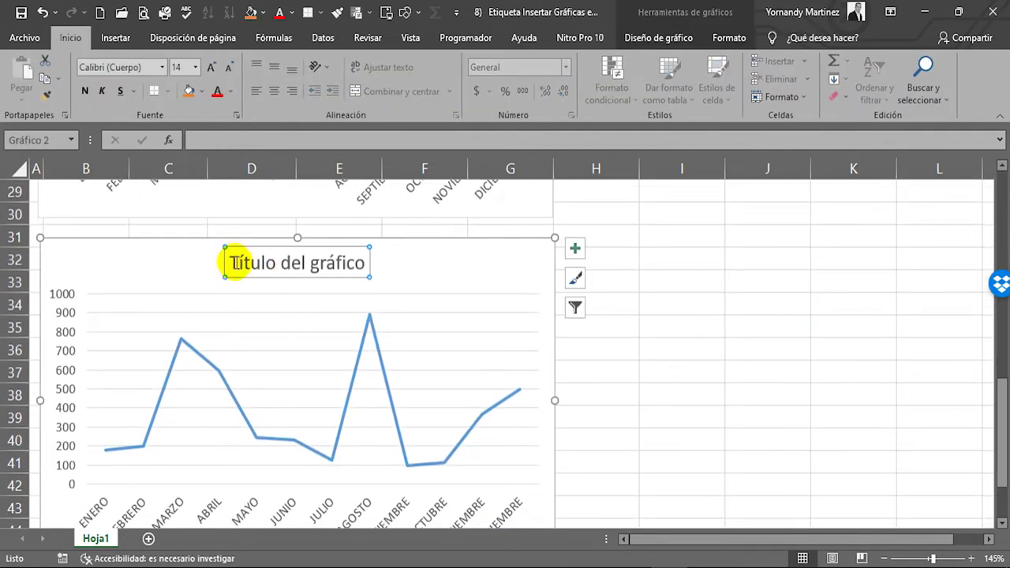
triple_click(235, 262)
type("CANTIDAD")
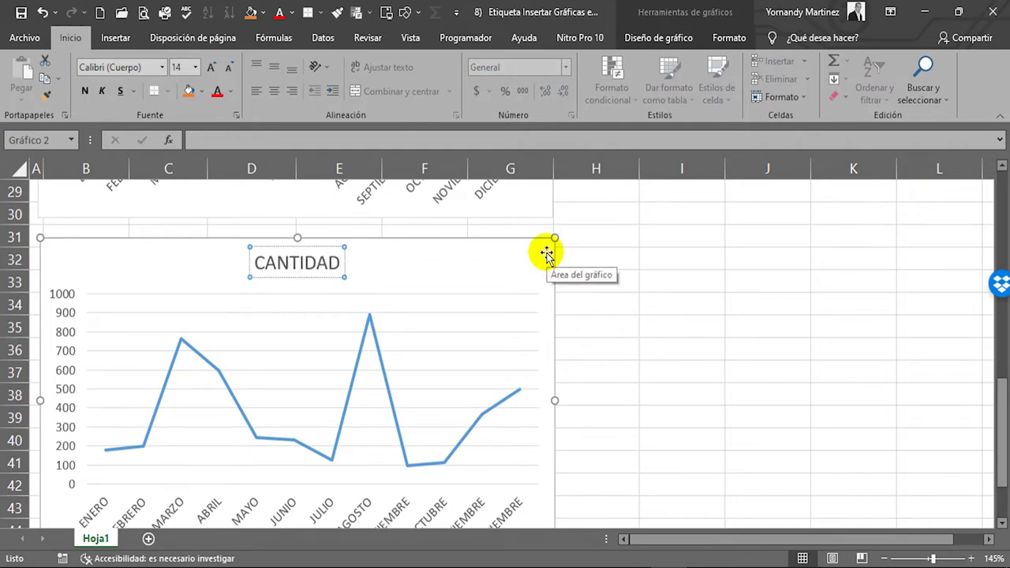
left_click_drag(655, 320, 688, 312)
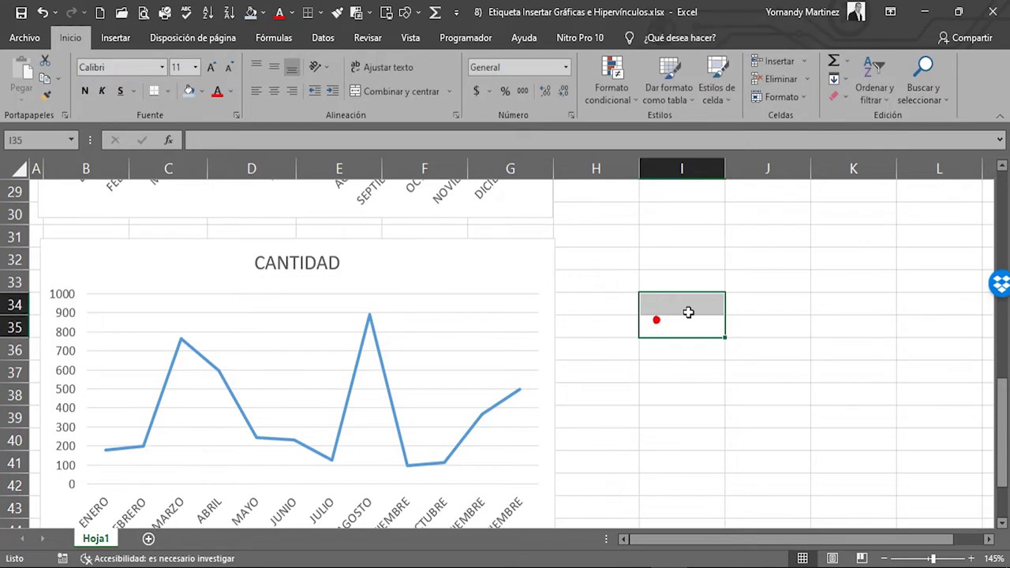
- Compare the unlabelled line chart with the labelled column chart above it, month by month
scroll(577, 376, "down", 2)
scroll(568, 361, "up", 8)
scroll(344, 402, "down", 3)
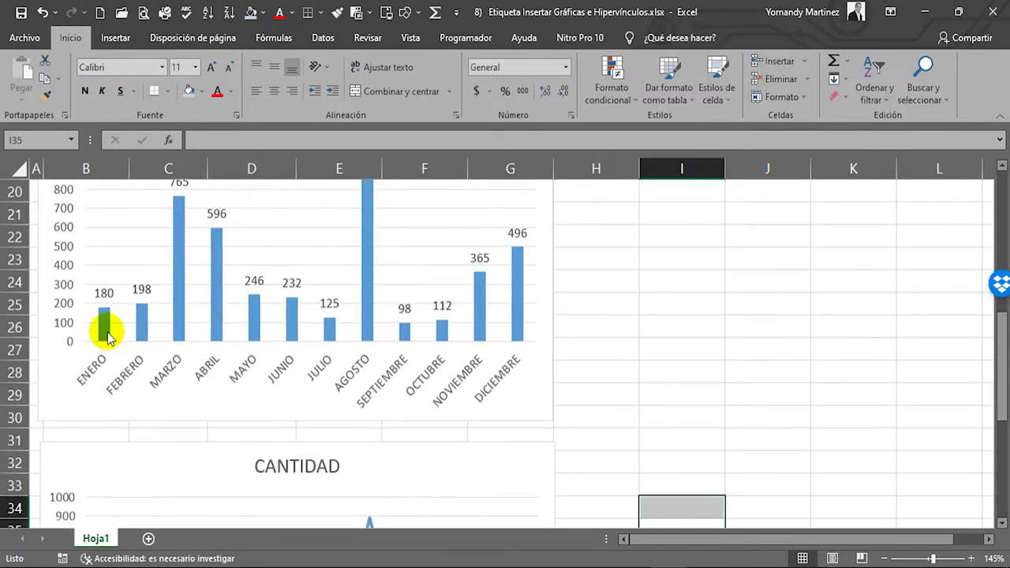
scroll(161, 274, "down", 4)
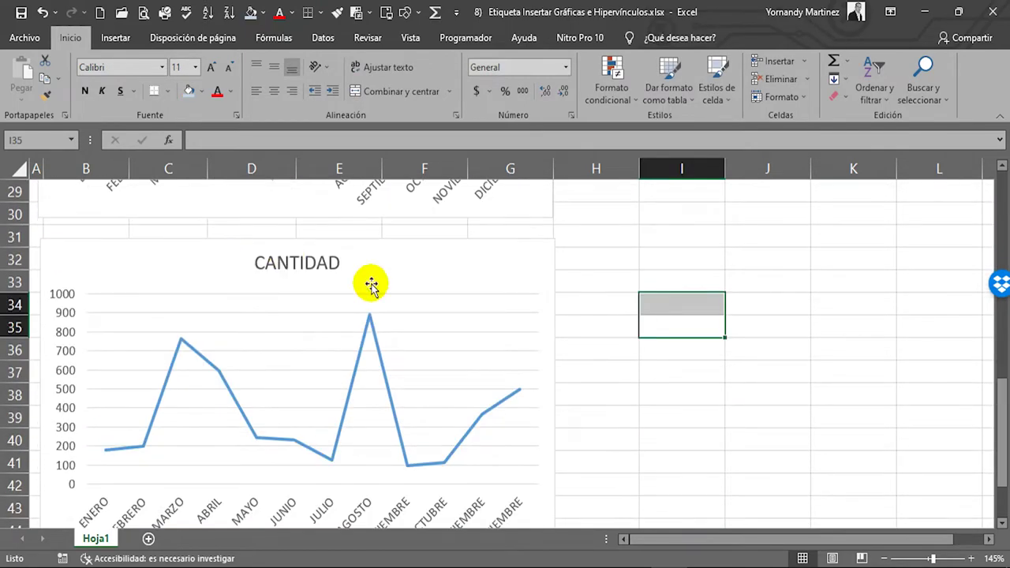
scroll(263, 350, "up", 4)
scroll(208, 393, "up", 2)
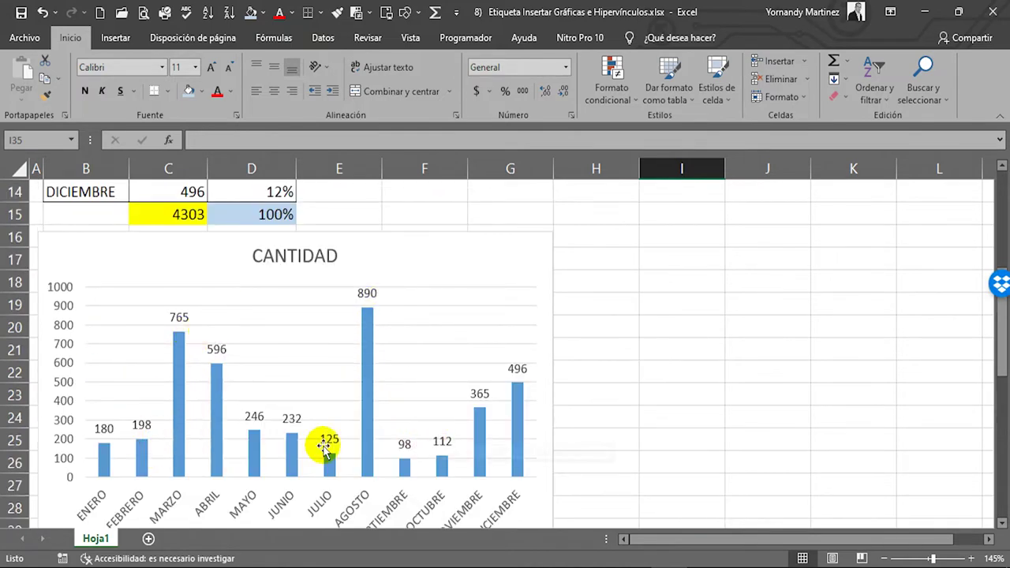
scroll(300, 450, "down", 5)
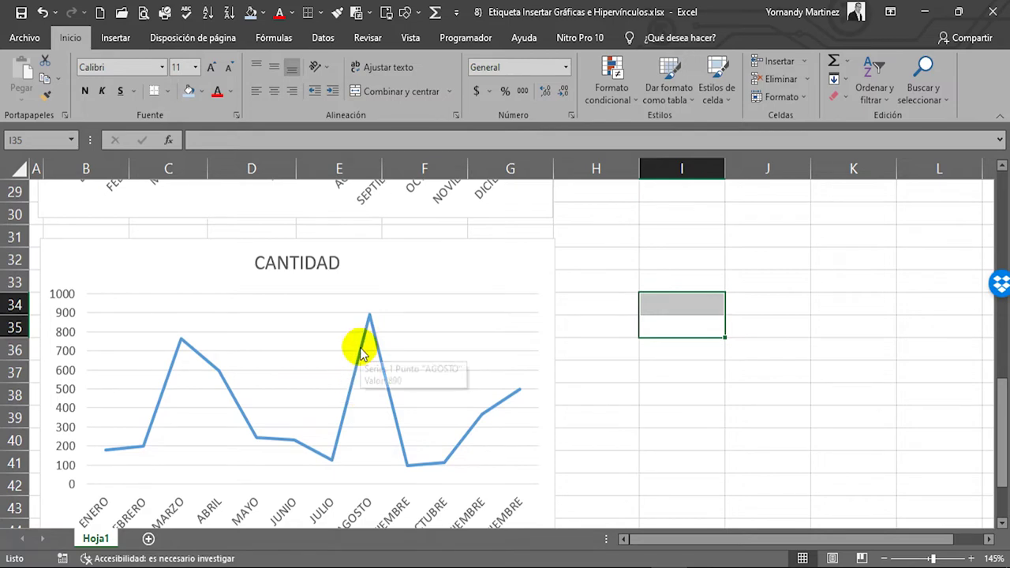
- Add data labels to the line chart's series and deselect the chart
right_click(360, 354)
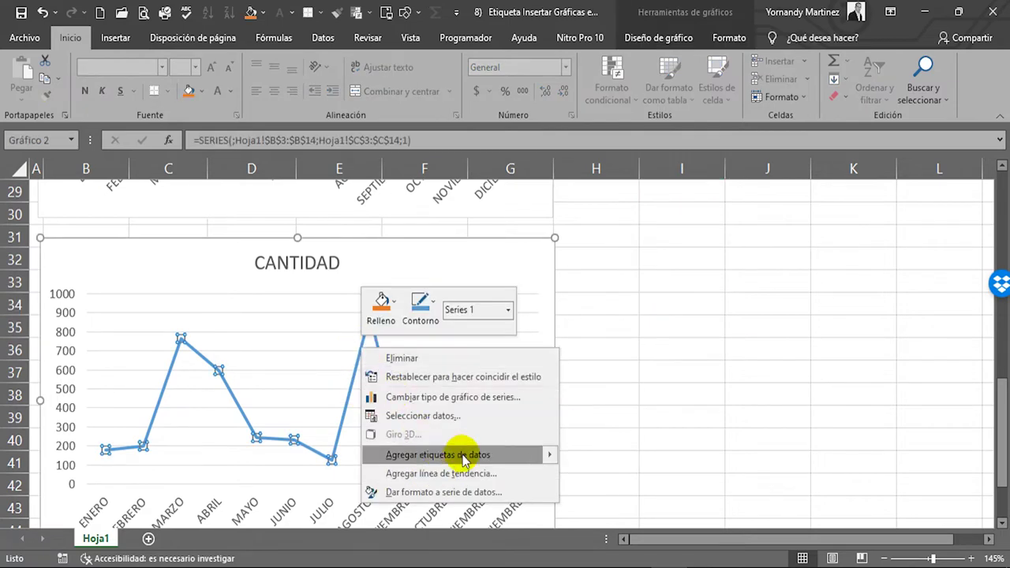
left_click(446, 455)
left_click(651, 378)
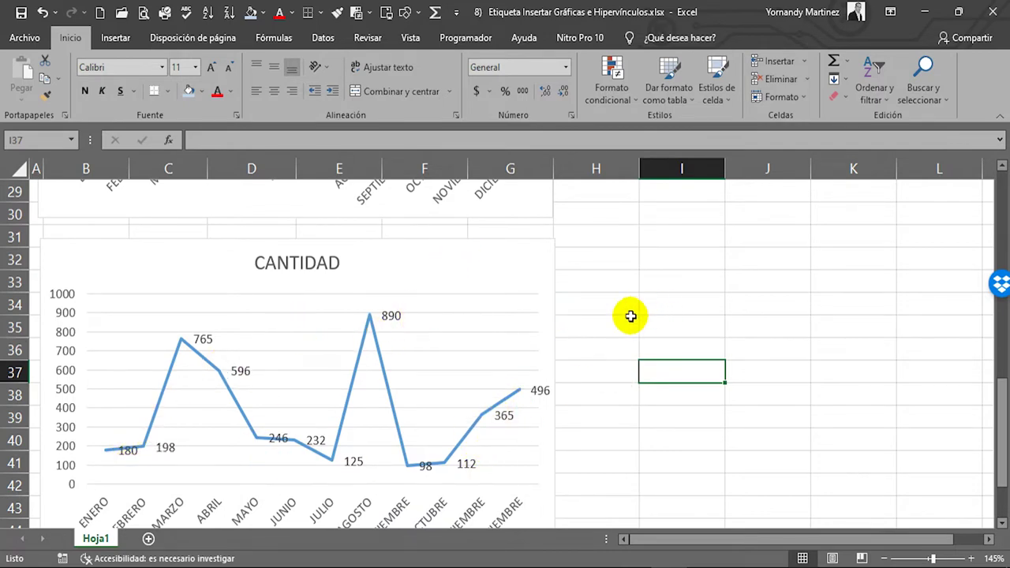
scroll(625, 317, "up", 9)
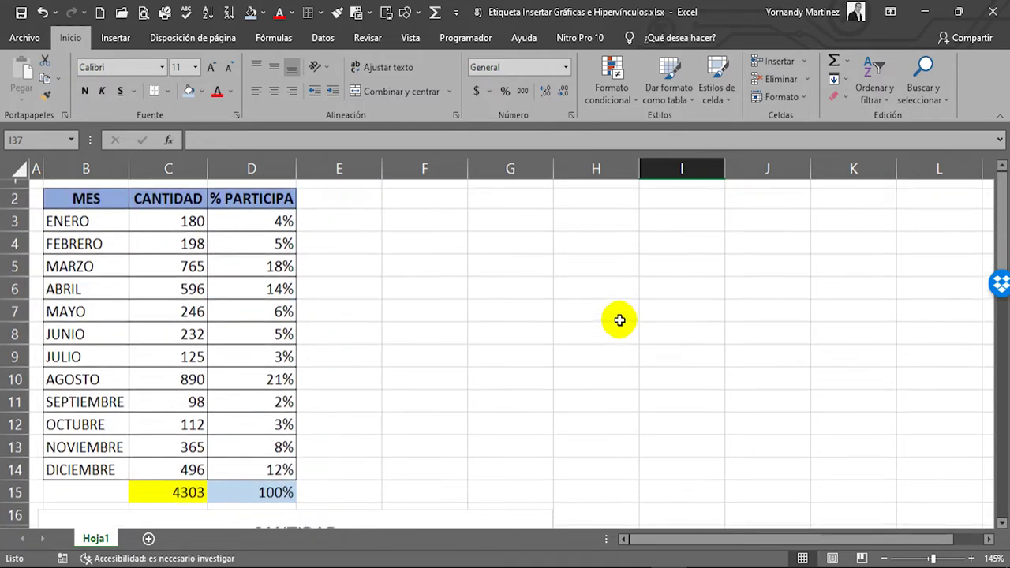
left_click(127, 39)
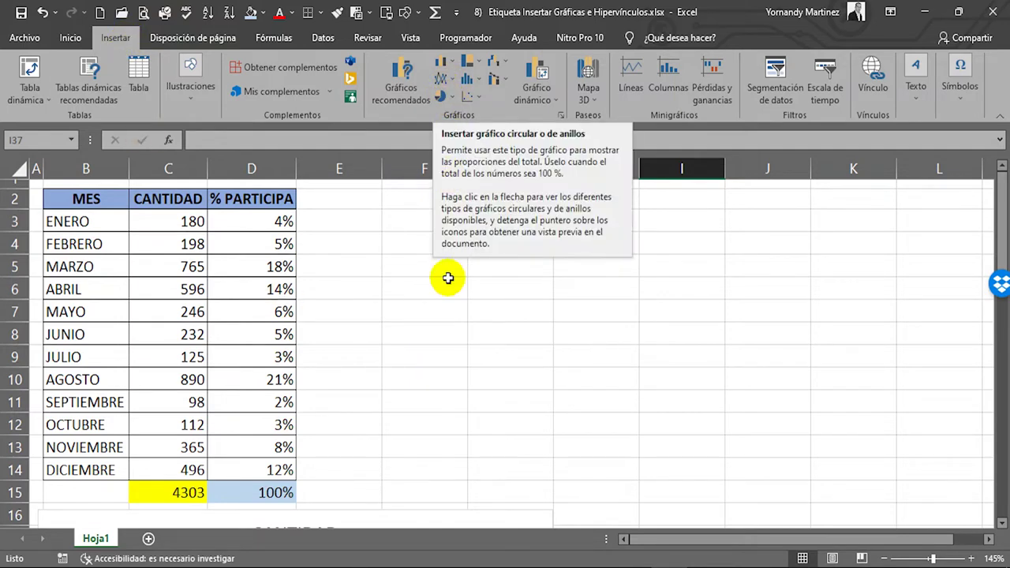
left_click(415, 464)
left_click_drag(60, 221, 67, 359)
left_click(273, 219)
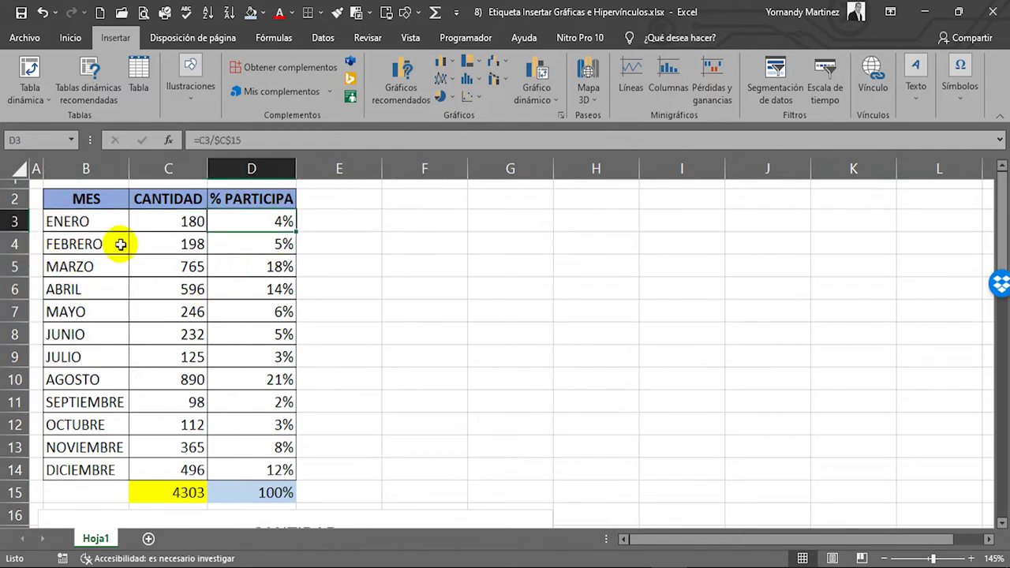
left_click(84, 220)
left_click_drag(85, 222, 91, 462)
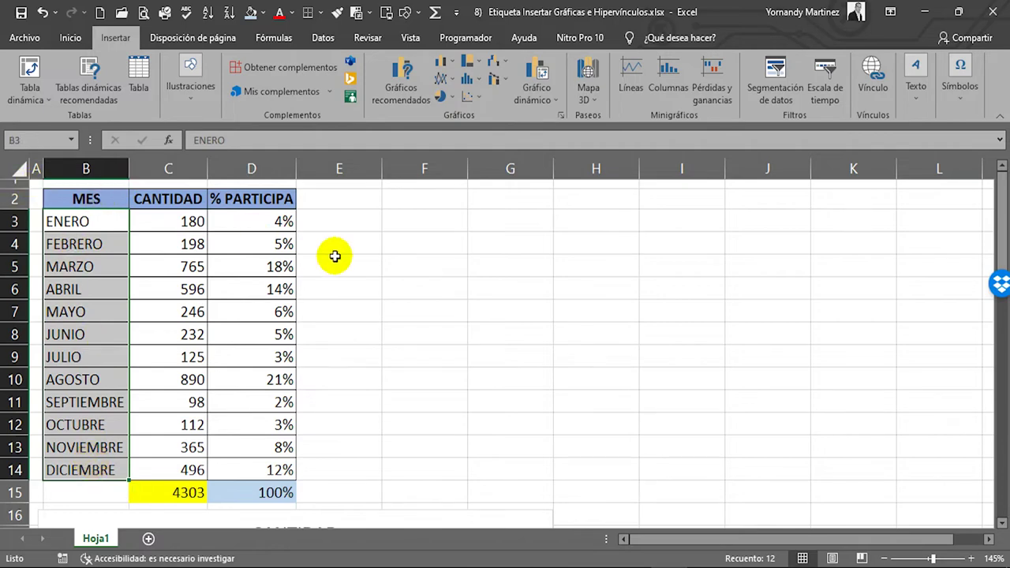
left_click_drag(273, 220, 272, 469)
left_click(371, 376)
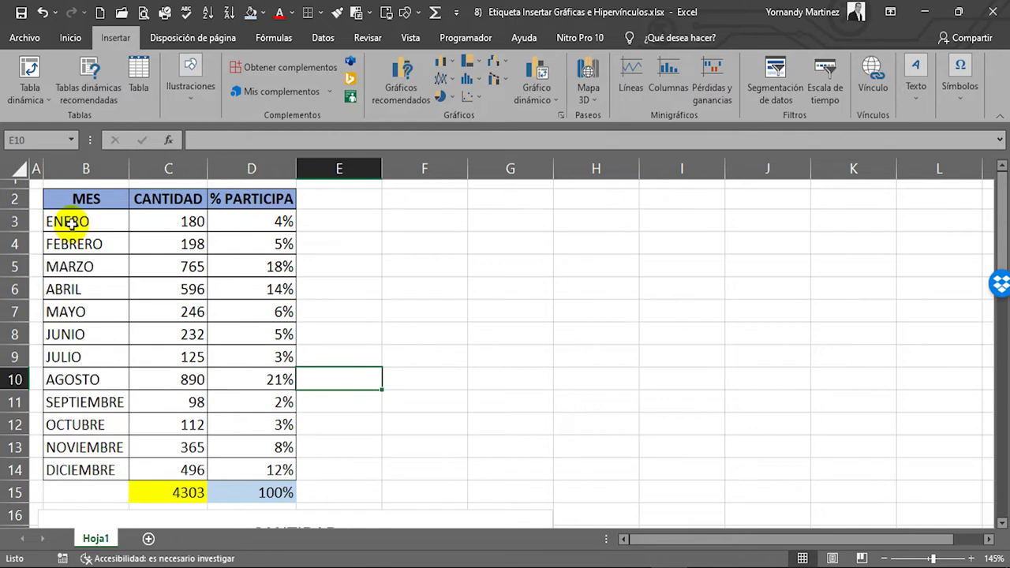
- Insert a doughnut chart from the months in B3:B14 and the percentage shares in D3:D14
left_click_drag(77, 221, 79, 470)
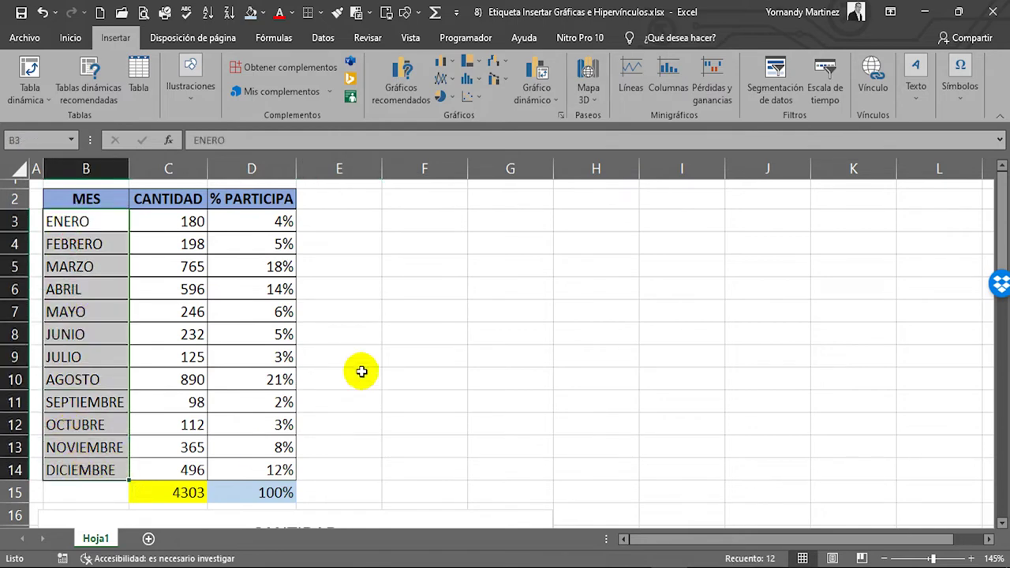
left_click_drag(269, 224, 268, 471)
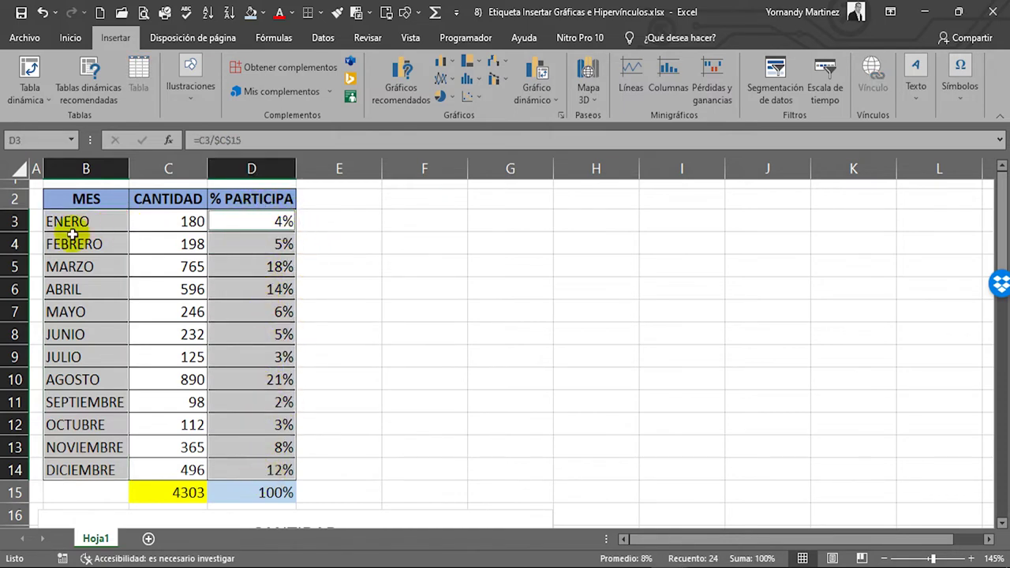
left_click(452, 101)
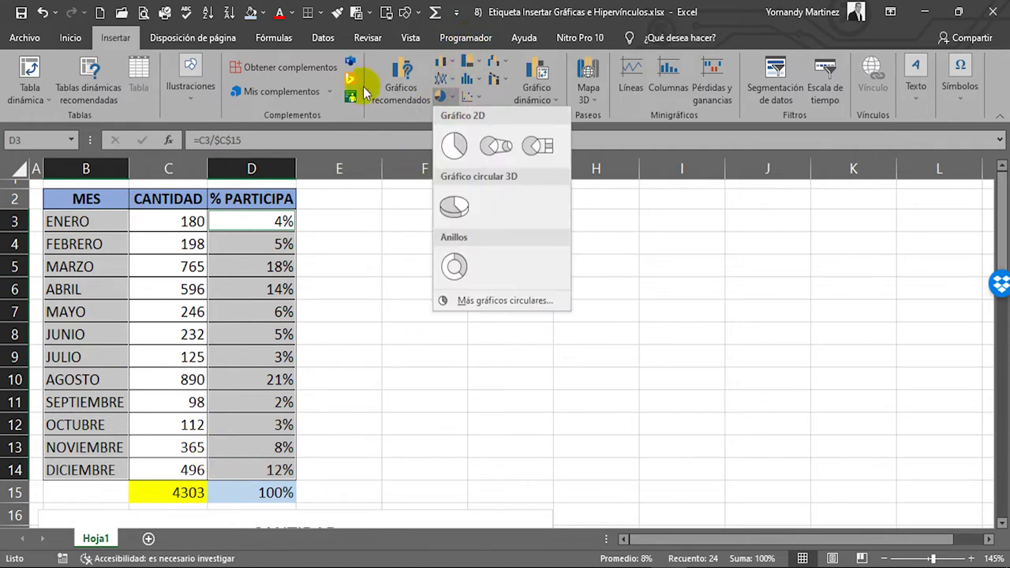
left_click(455, 268)
- Move the doughnut chart directly below the line chart, with its upper edge at row 47
left_click_drag(642, 190, 469, 408)
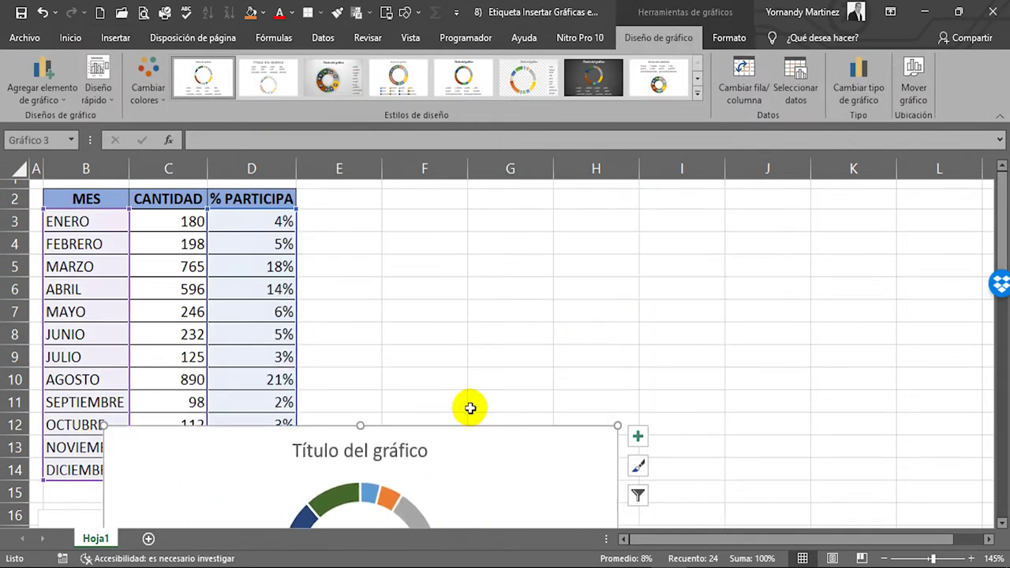
scroll(466, 395, "down", 2)
left_click_drag(438, 307, 500, 491)
scroll(451, 412, "down", 2)
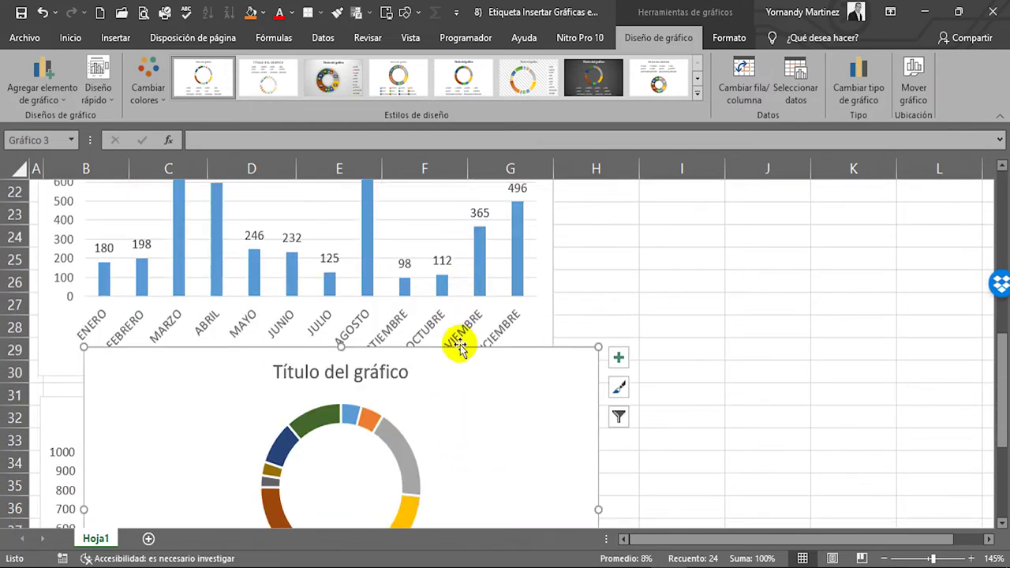
left_click_drag(465, 353, 462, 476)
scroll(436, 442, "down", 3)
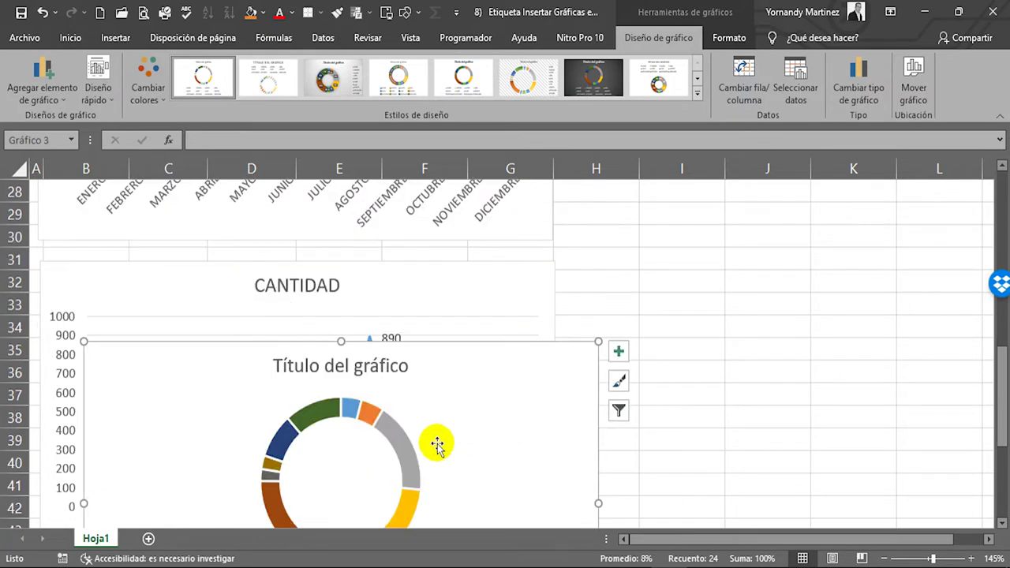
left_click_drag(479, 286, 457, 462)
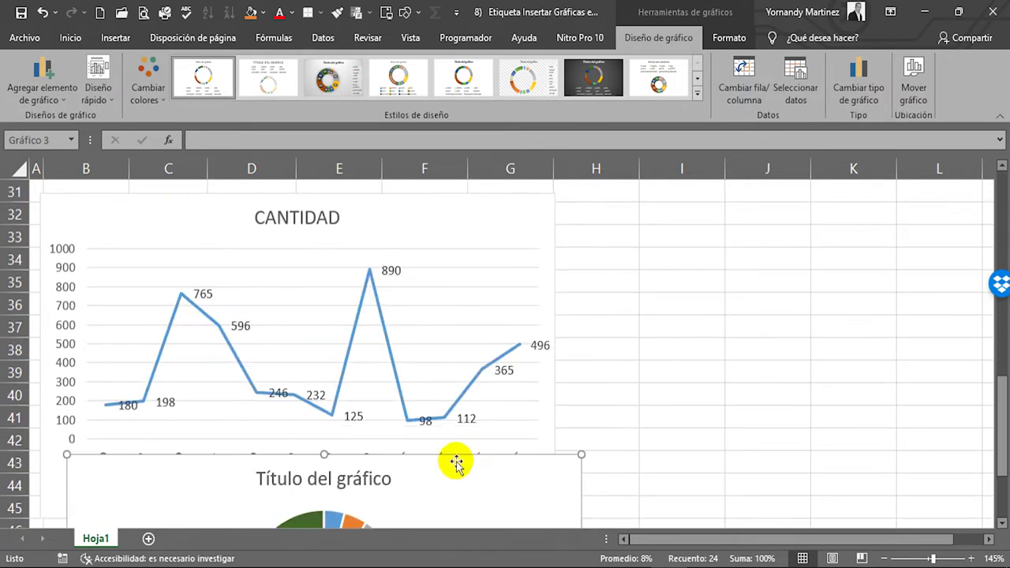
scroll(458, 462, "down", 3)
left_click_drag(488, 255, 451, 342)
scroll(670, 355, "down", 4)
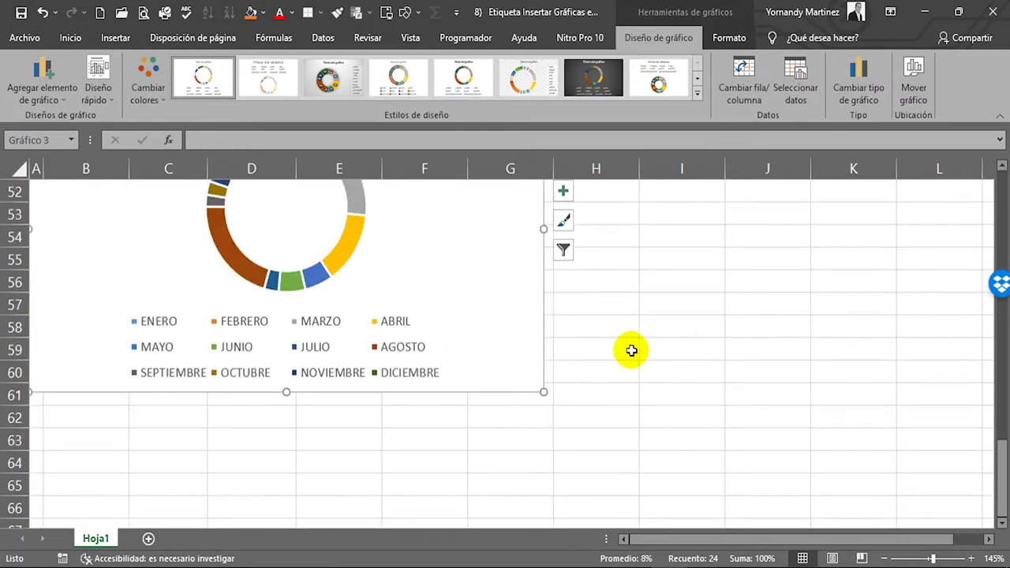
- Enlarge the doughnut chart from its lower corner to the end of column H and row 64, and deselect it
scroll(557, 428, "up", 2)
scroll(540, 385, "down", 2)
left_click_drag(544, 392, 635, 468)
left_click(778, 379)
- Change the doughnut chart's title to % CANTIDAD
scroll(778, 378, "up", 3)
scroll(274, 235, "up", 1)
scroll(396, 338, "down", 1)
left_click(289, 293)
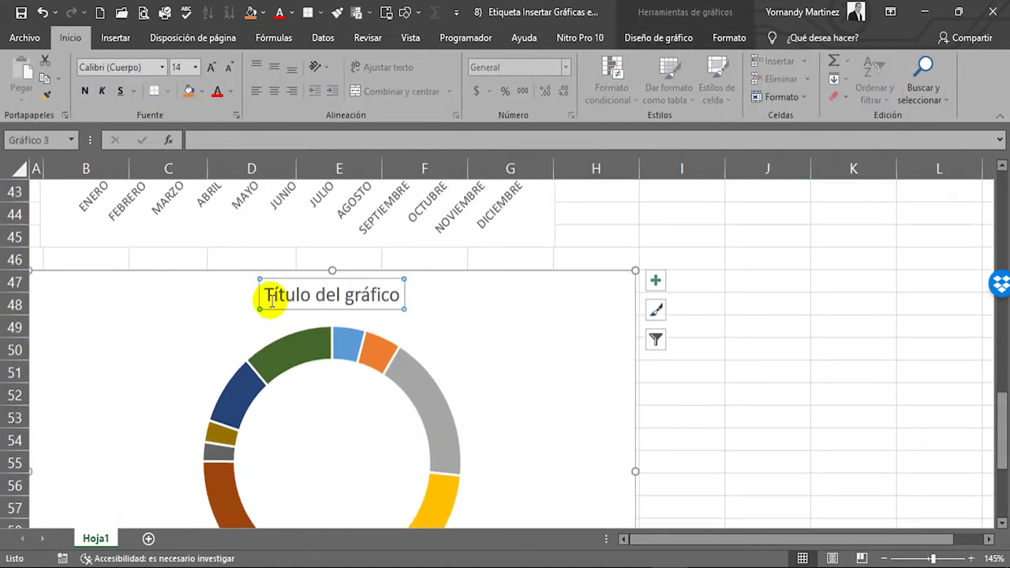
left_click_drag(269, 298, 412, 299)
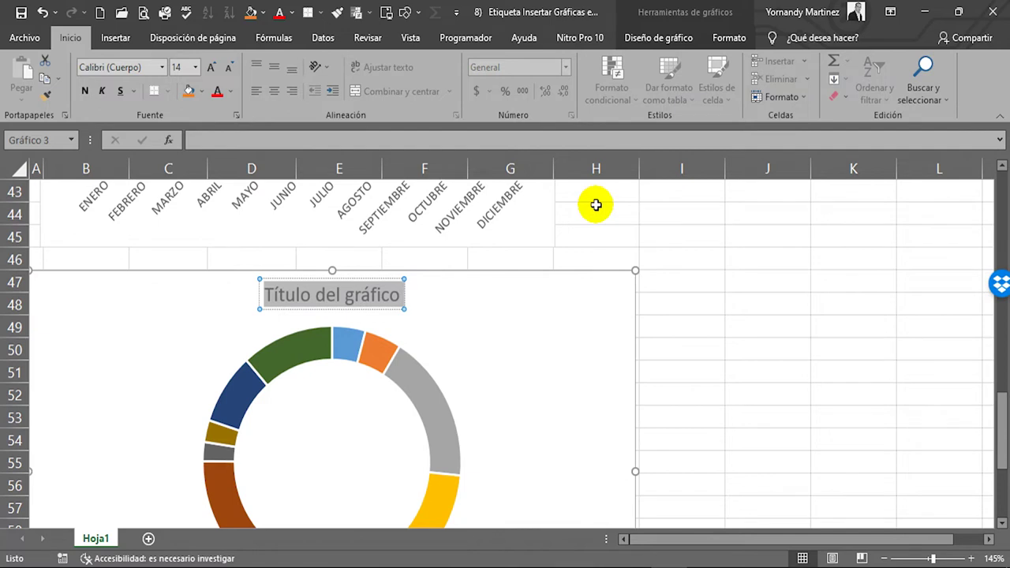
type("% CANTIDAD")
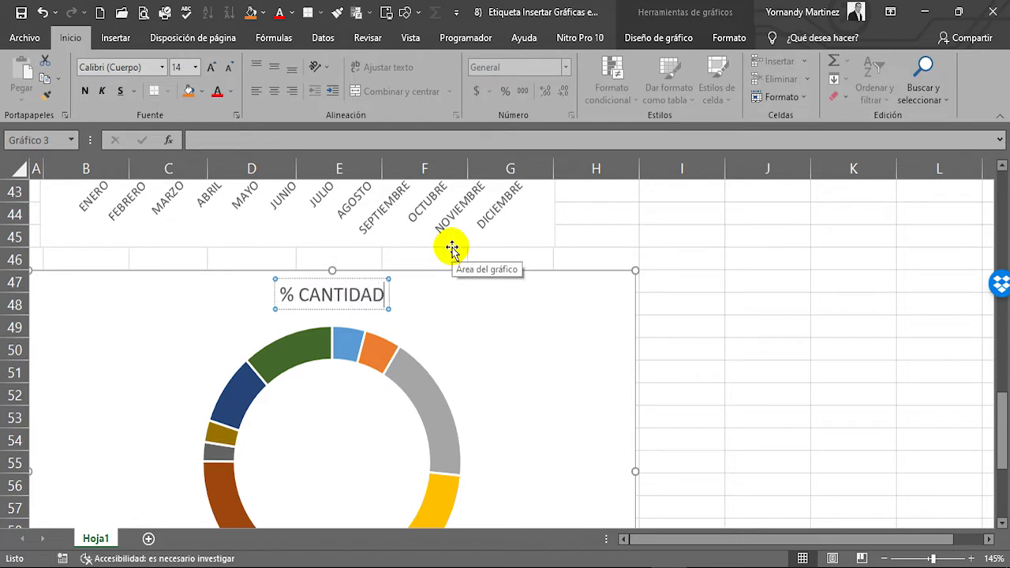
left_click(751, 344)
- Add data labels to the doughnut chart's series and deselect the chart
scroll(658, 407, "down", 2)
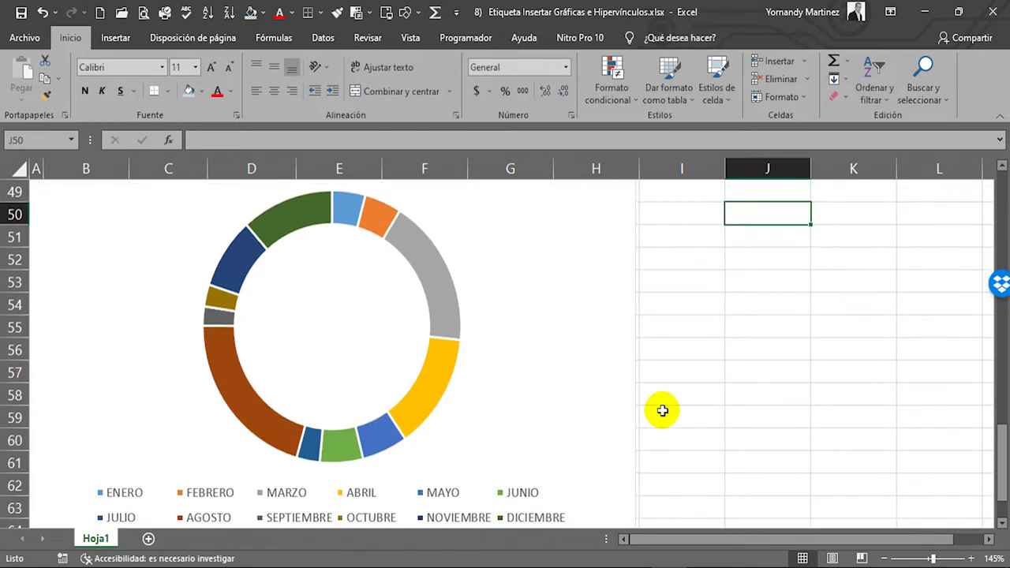
right_click(423, 252)
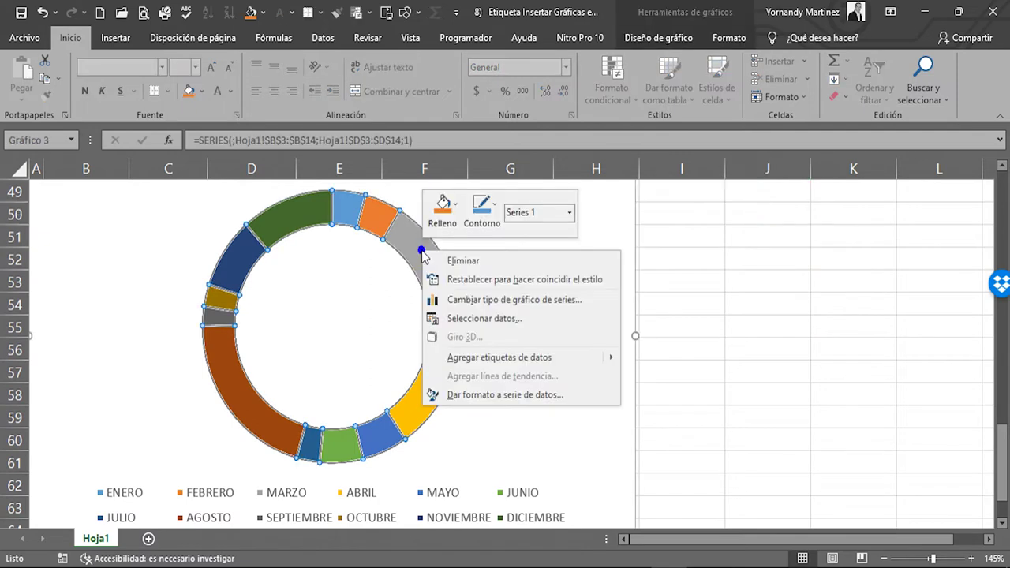
left_click(538, 359)
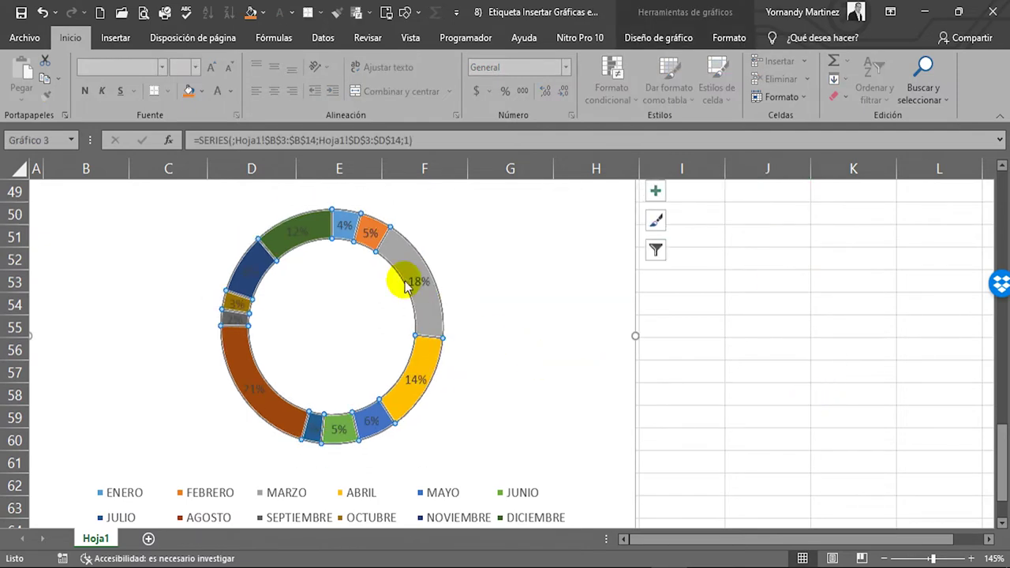
left_click(649, 408)
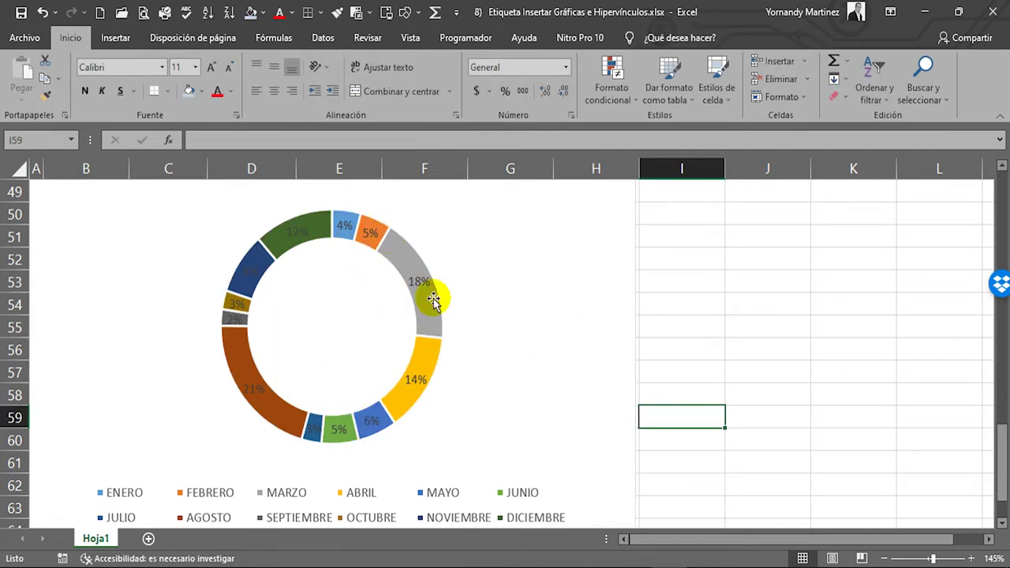
- Review the doughnut chart's labelled slices and compare them with the column and line charts above
left_click(275, 414)
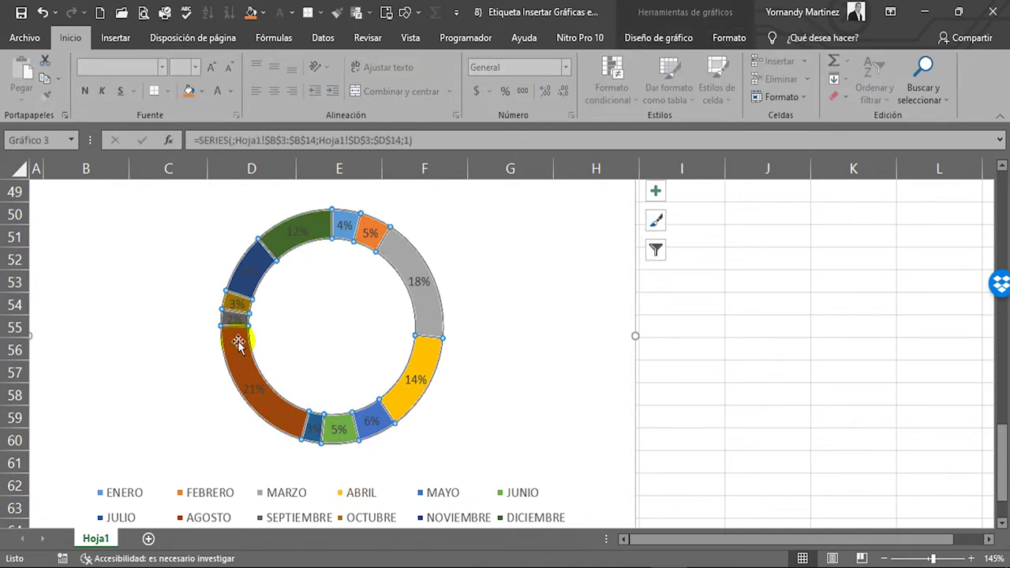
scroll(318, 448, "up", 10)
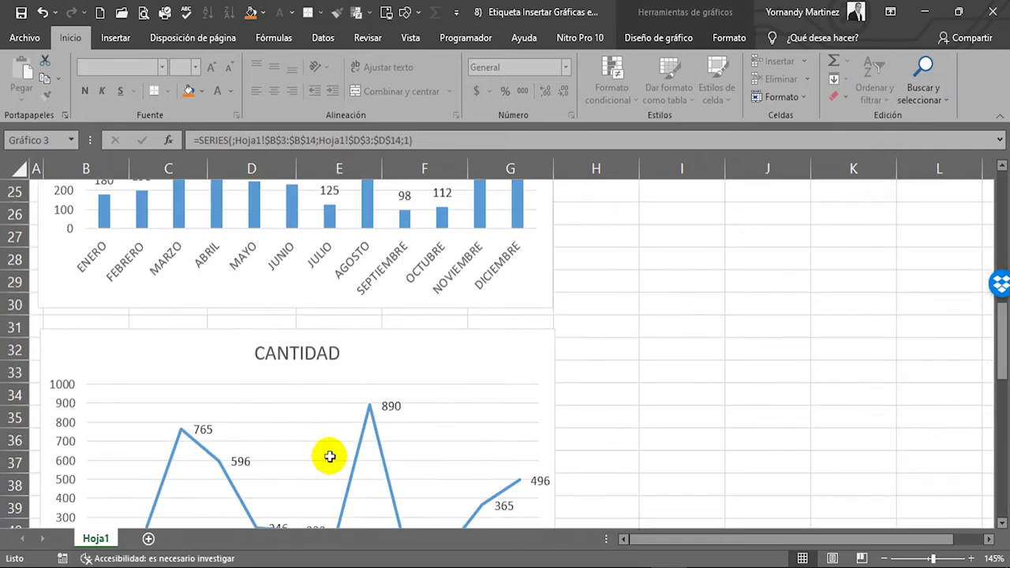
scroll(360, 260, "up", 1)
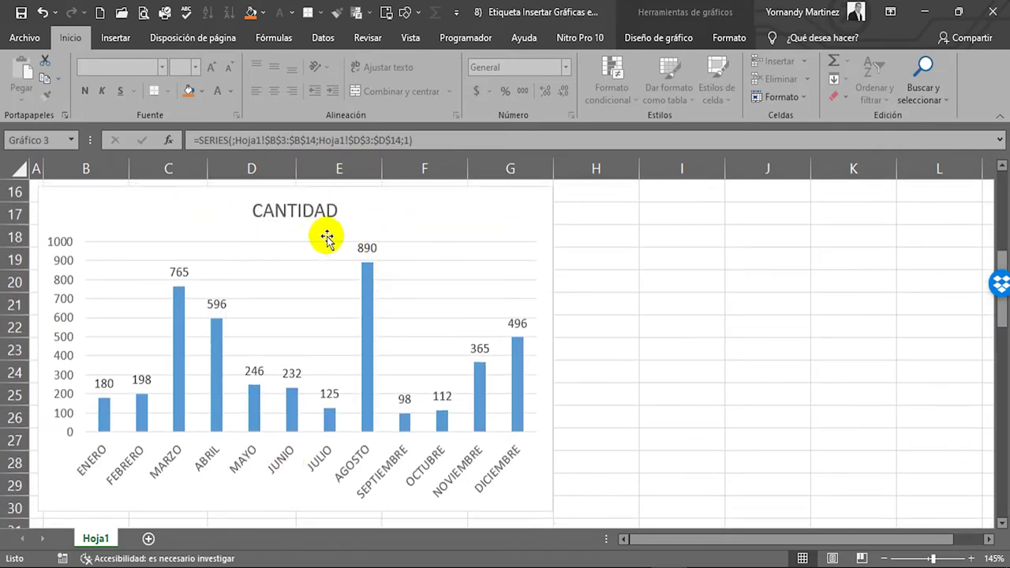
scroll(379, 276, "down", 5)
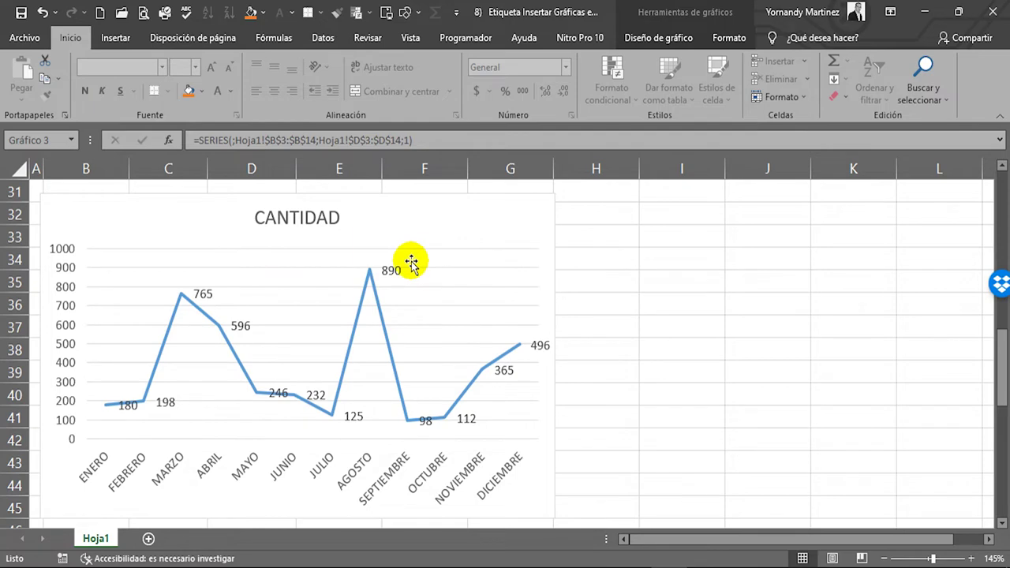
scroll(379, 315, "down", 4)
scroll(581, 417, "down", 2)
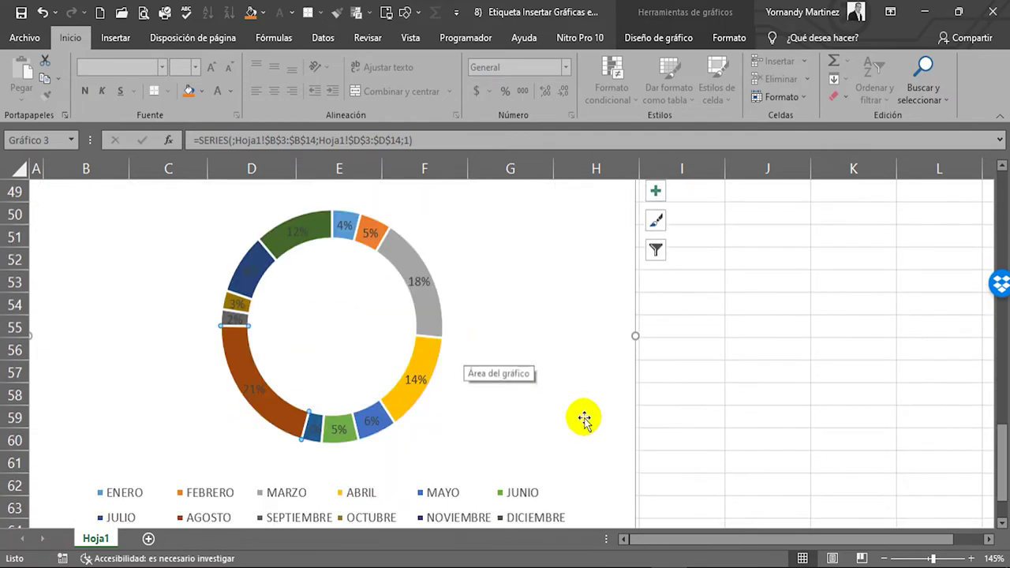
scroll(528, 460, "down", 3)
scroll(679, 438, "up", 4)
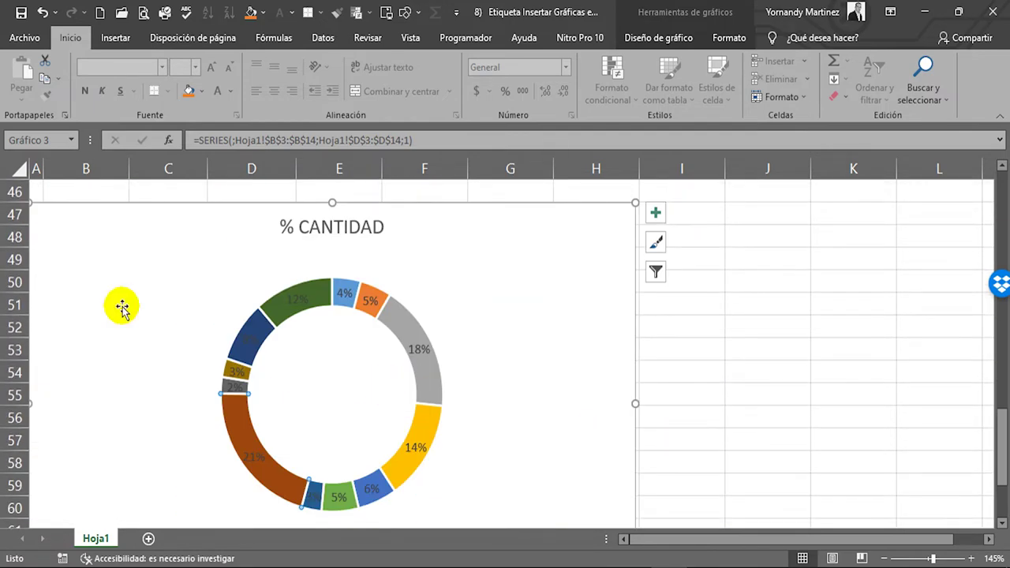
scroll(514, 207, "up", 1)
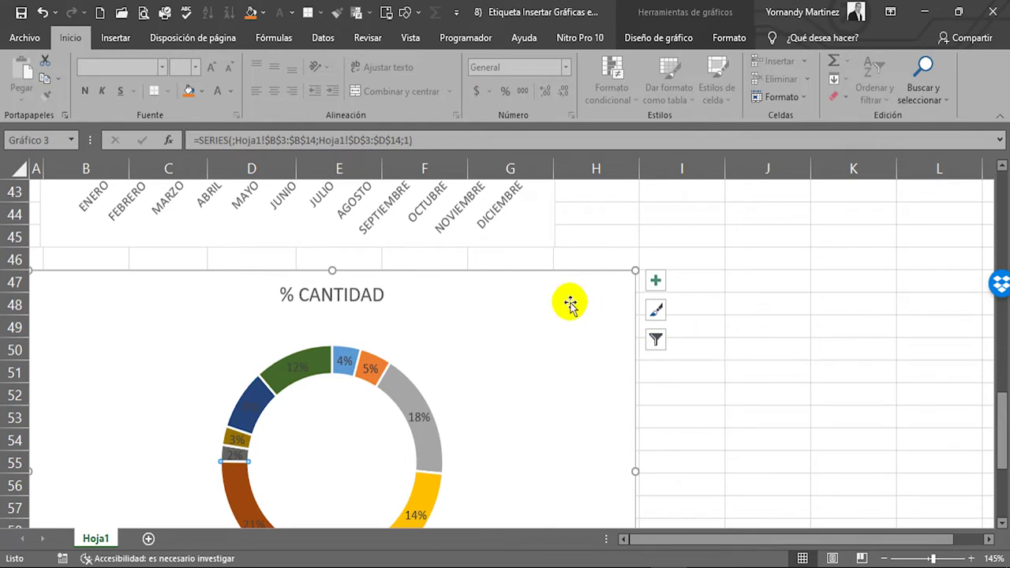
scroll(564, 298, "down", 1)
- Change the % CANTIDAD doughnut chart to a 2D pie chart, deselect it and review its labelled slices
left_click(472, 205)
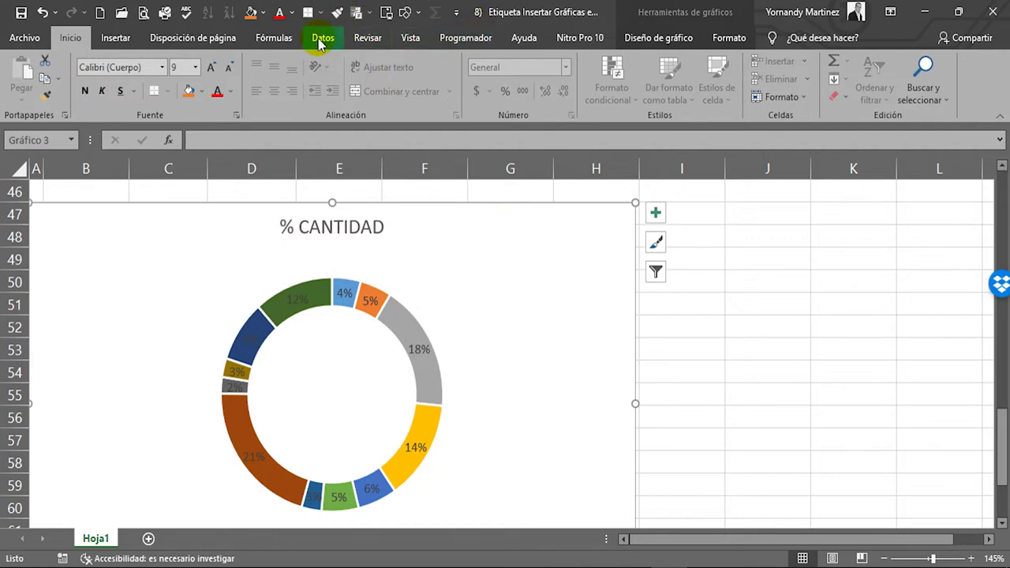
left_click(115, 38)
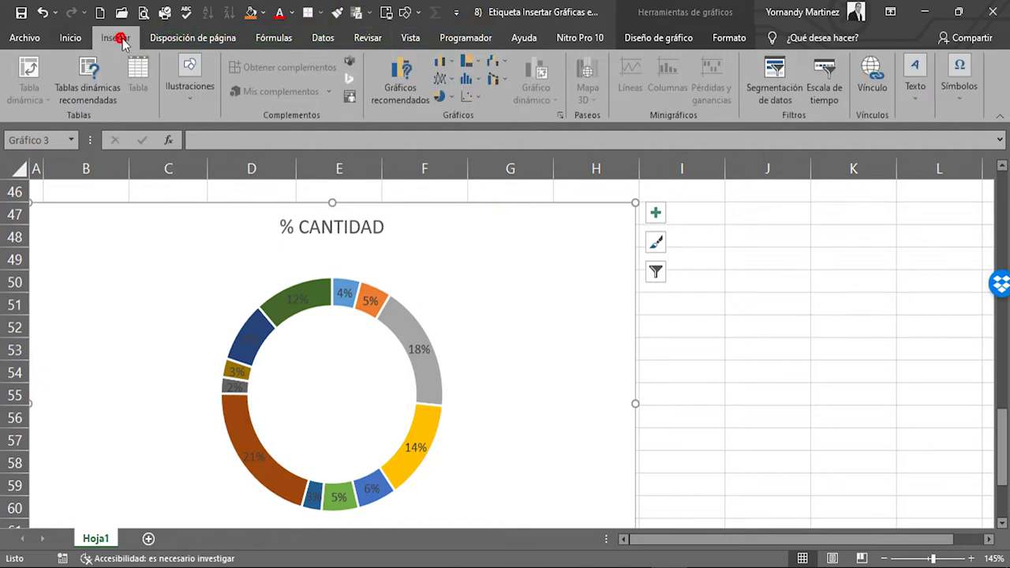
left_click(451, 98)
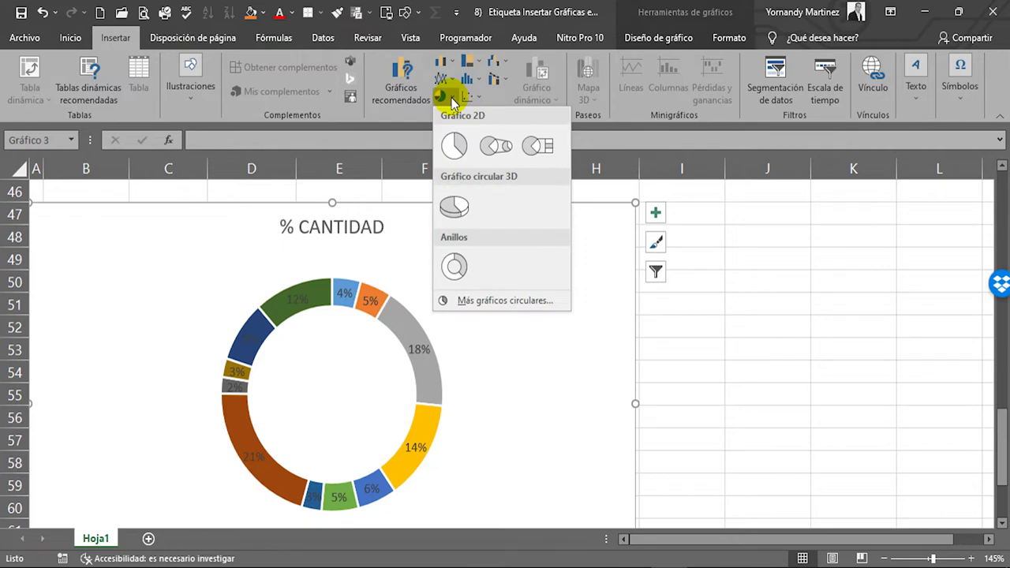
left_click(452, 146)
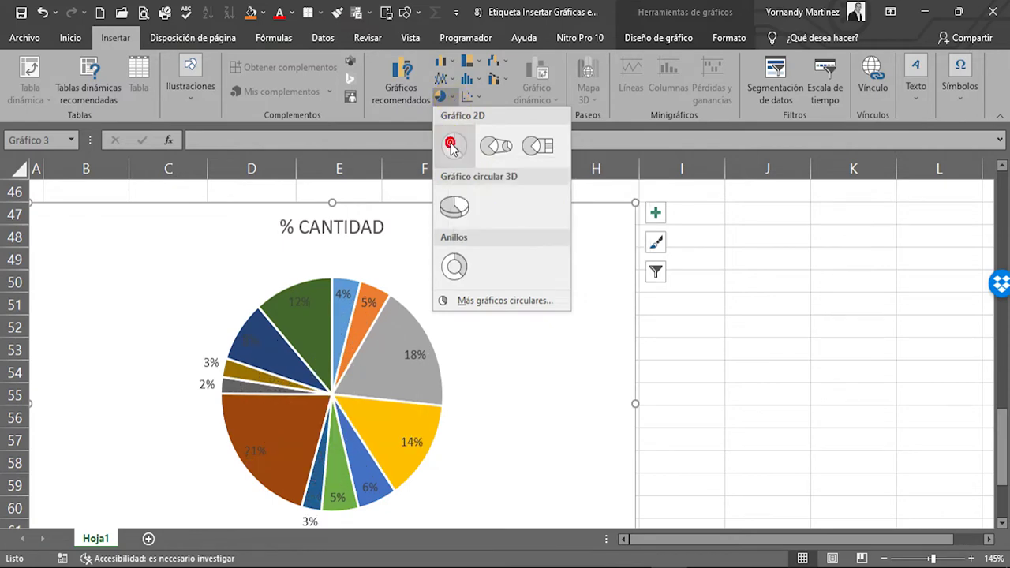
left_click(714, 410)
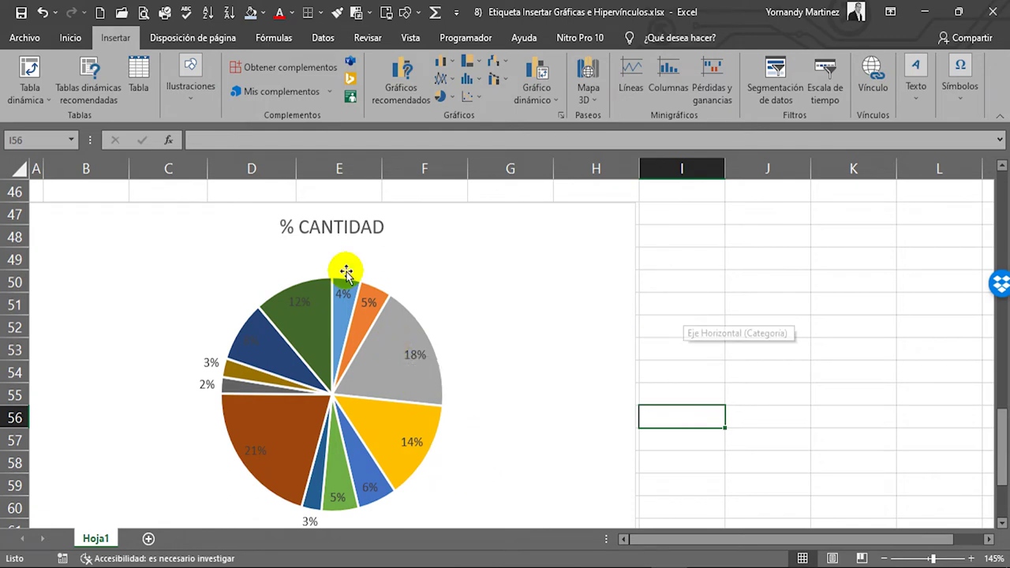
scroll(383, 334, "down", 3)
scroll(631, 326, "up", 2)
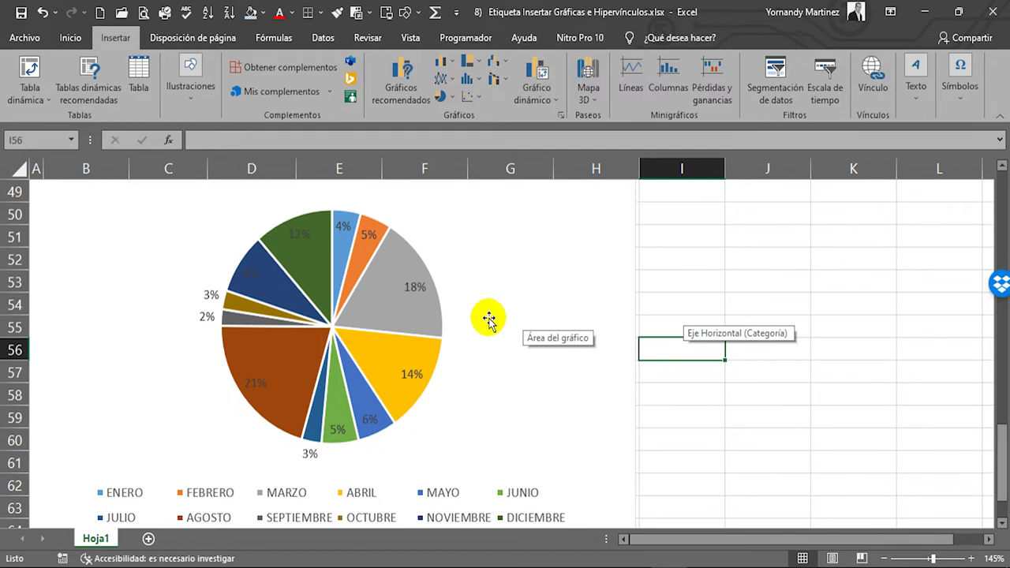
scroll(552, 408, "up", 15)
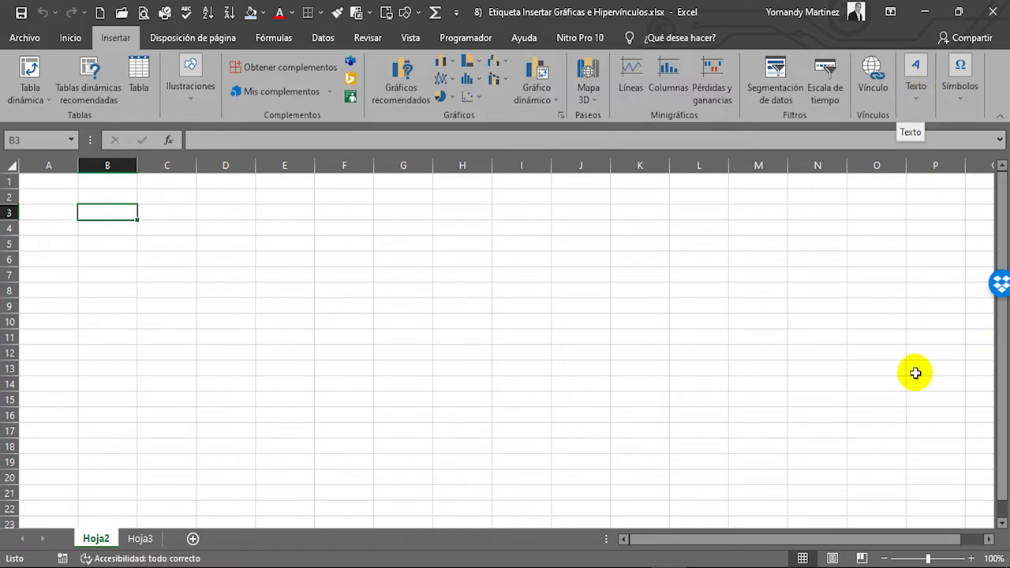
left_click(140, 539)
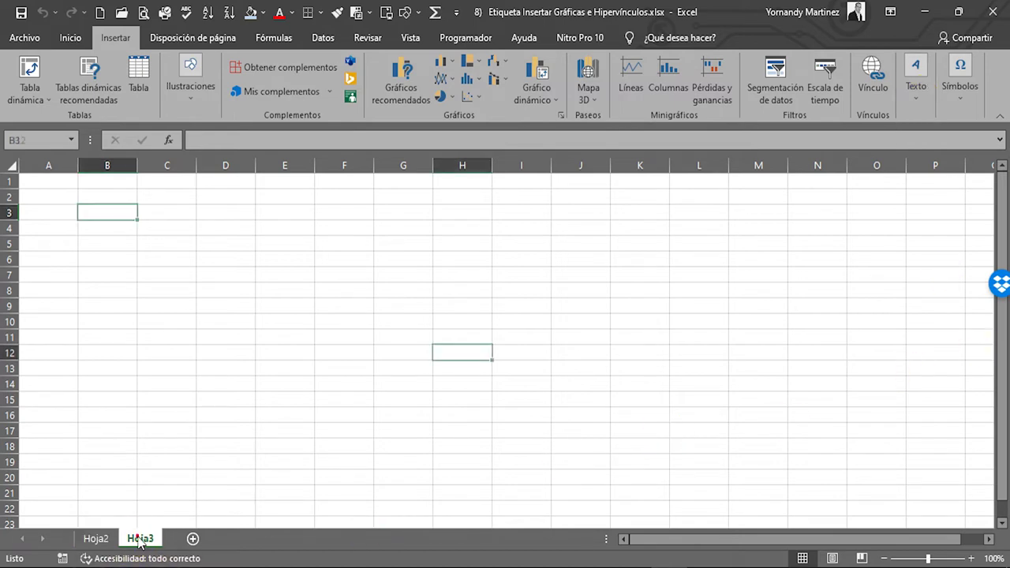
left_click(94, 539)
left_click(135, 538)
left_click(108, 538)
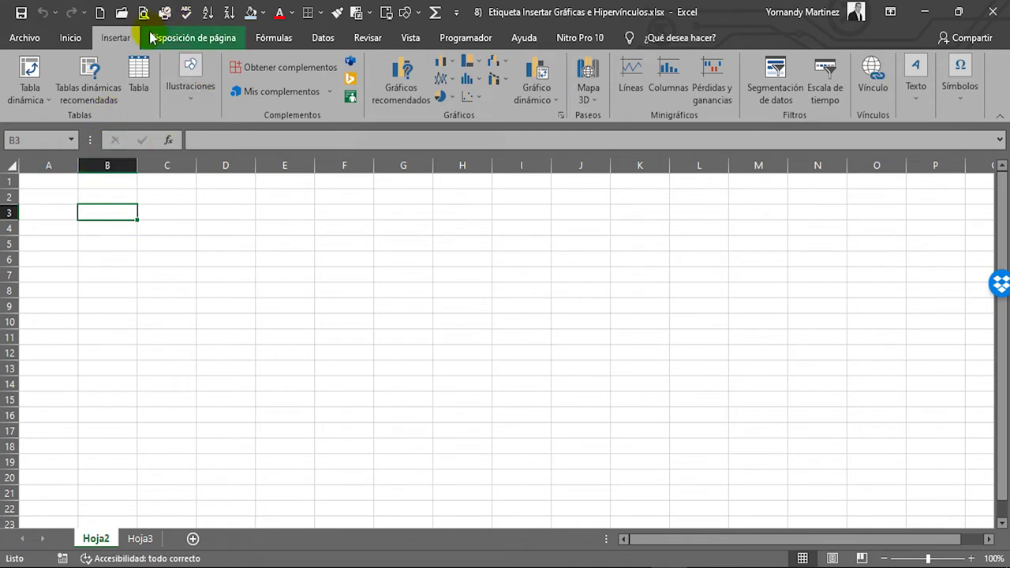
- Draw a blue ellipse about 4.39 cm wide and 3.55 cm high over columns C and D, rows 2 to 8, on Hoja2
left_click(190, 91)
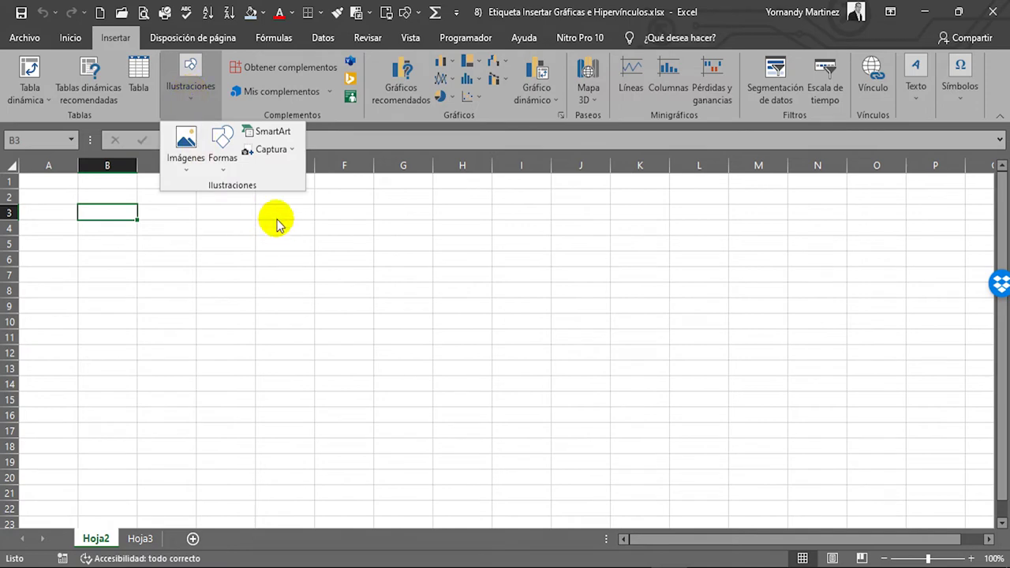
left_click(222, 151)
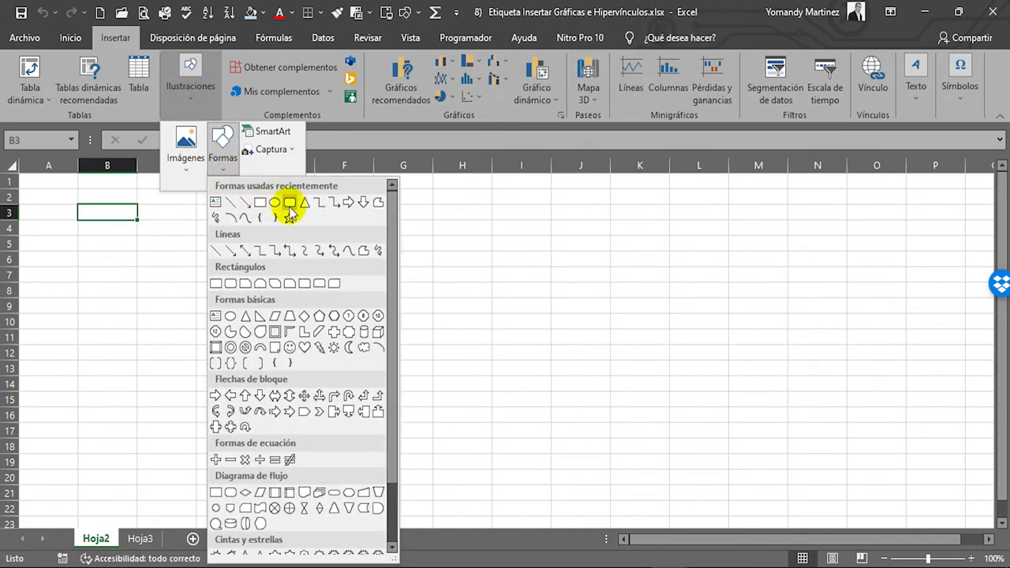
left_click(289, 203)
left_click_drag(139, 191, 263, 298)
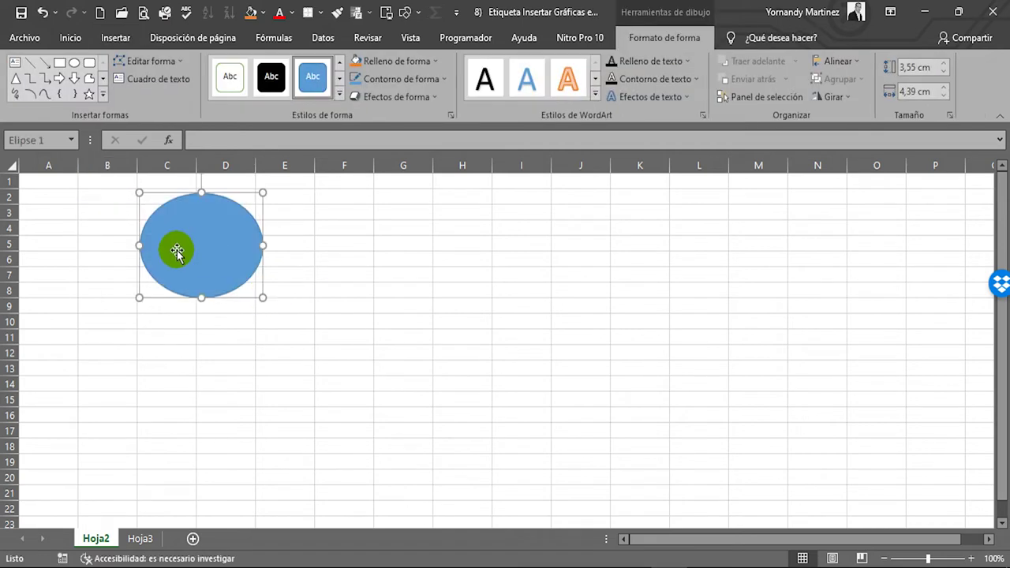
left_click(226, 226)
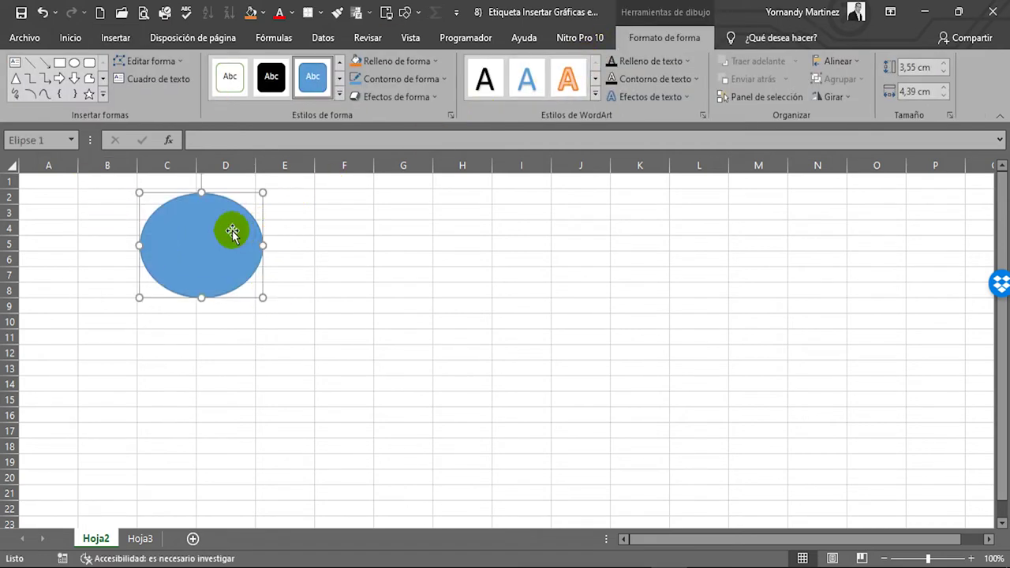
left_click(239, 281)
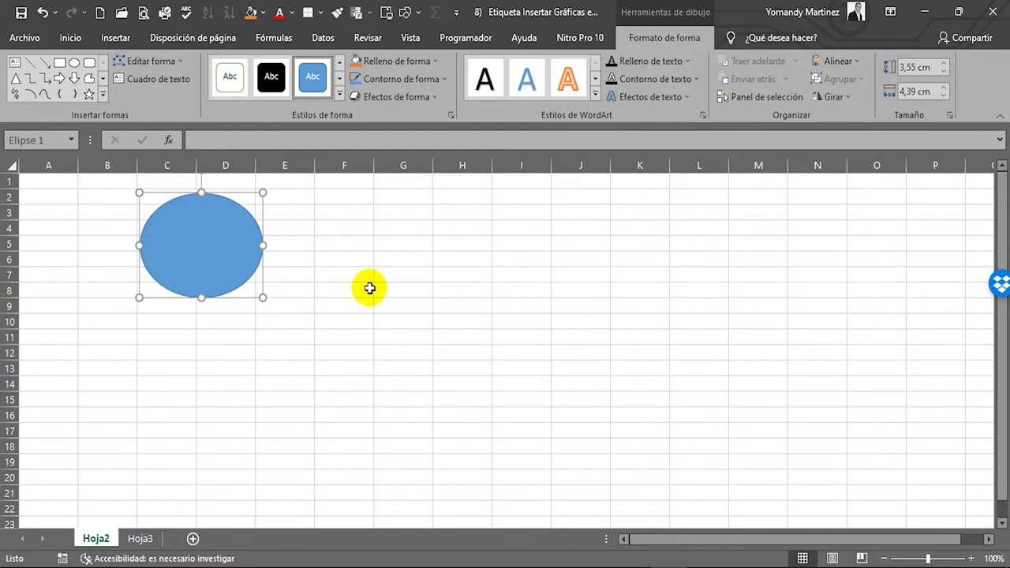
left_click(239, 254)
left_click(518, 289)
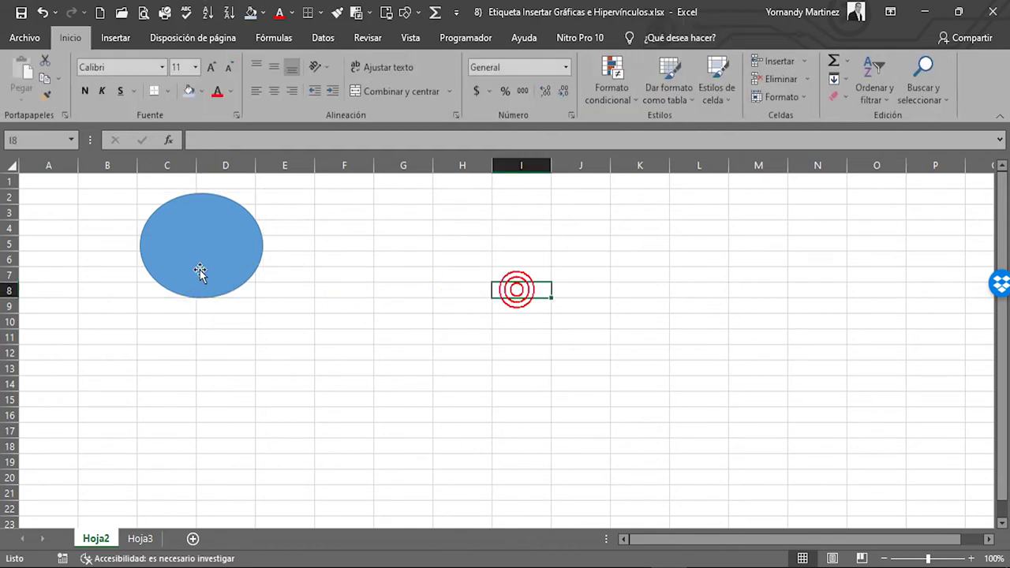
left_click(208, 250)
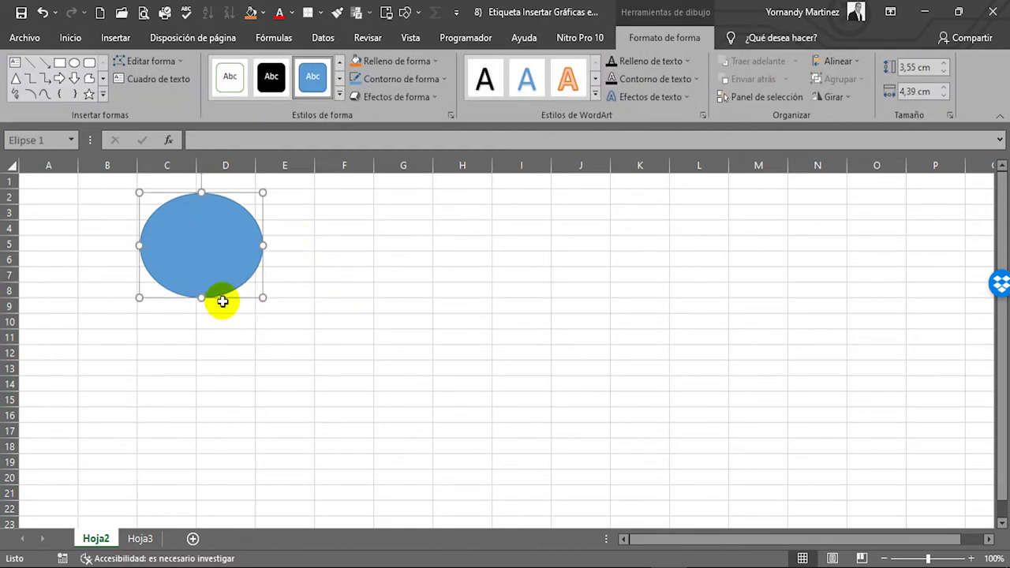
- Draw a right-pointing block arrow about 4.29 cm wide and 2.88 cm high across columns C to E on Hoja3
left_click(140, 538)
left_click(414, 213)
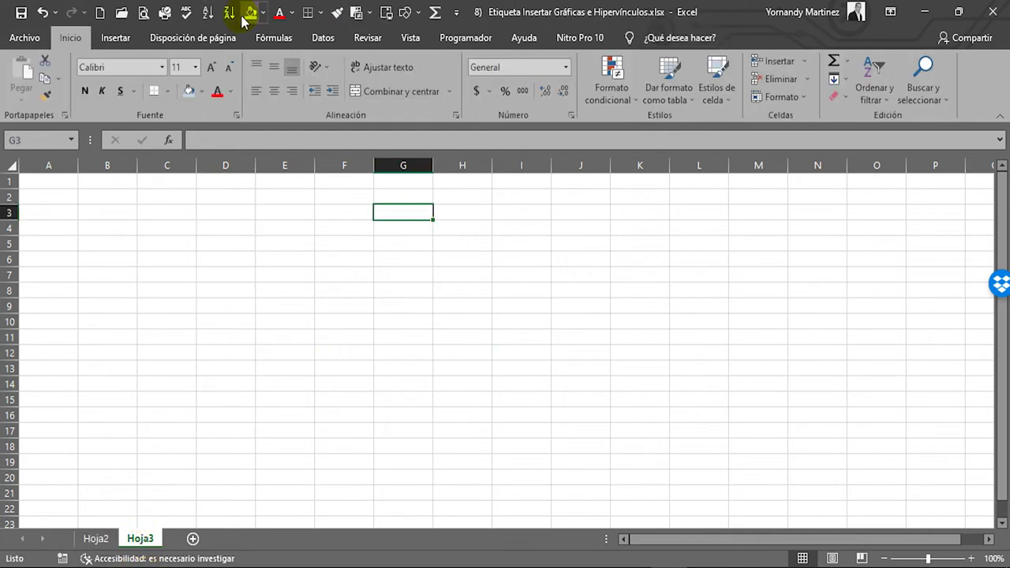
left_click(115, 37)
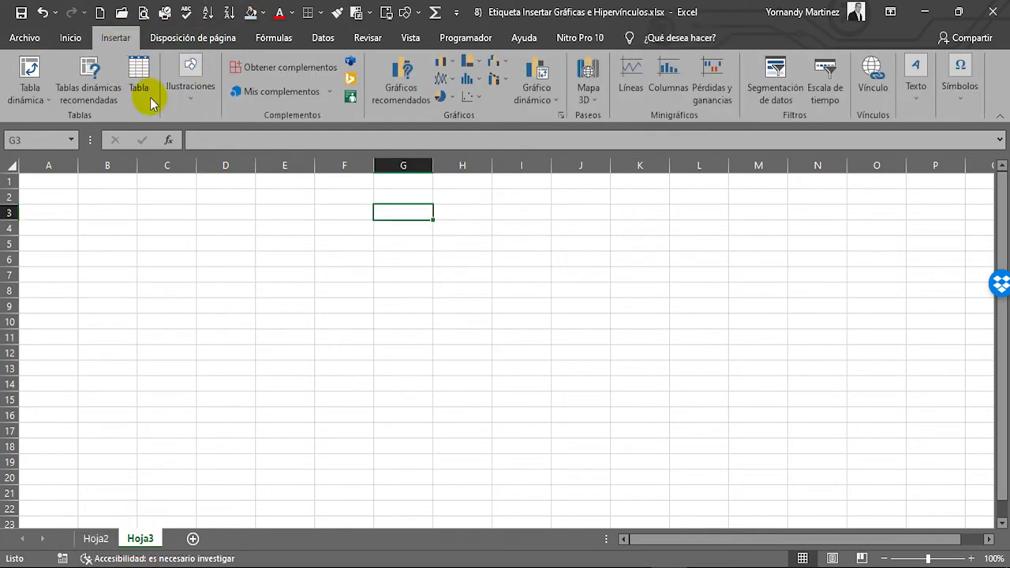
left_click(201, 93)
left_click(223, 142)
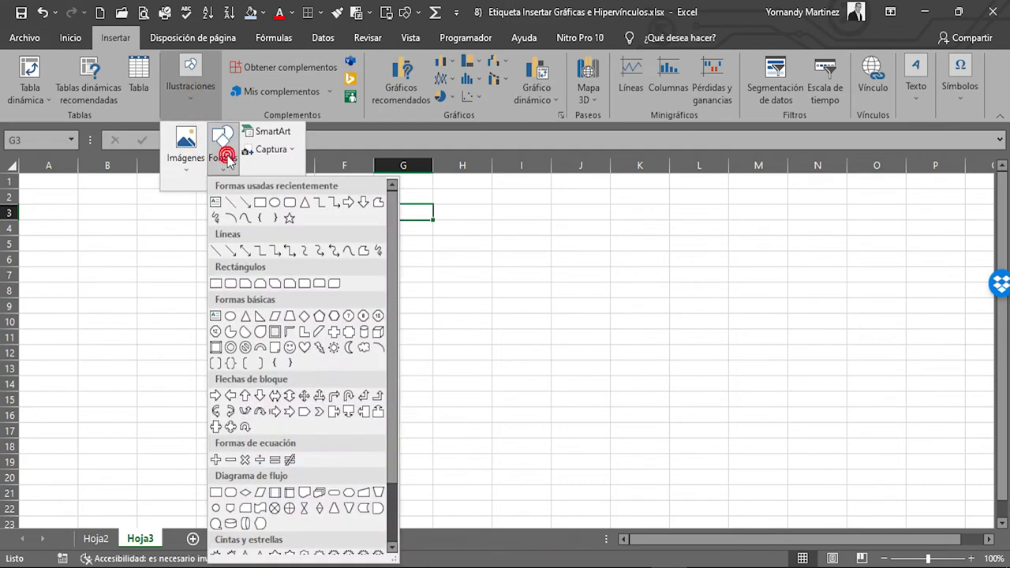
left_click(348, 202)
left_click_drag(162, 207, 281, 290)
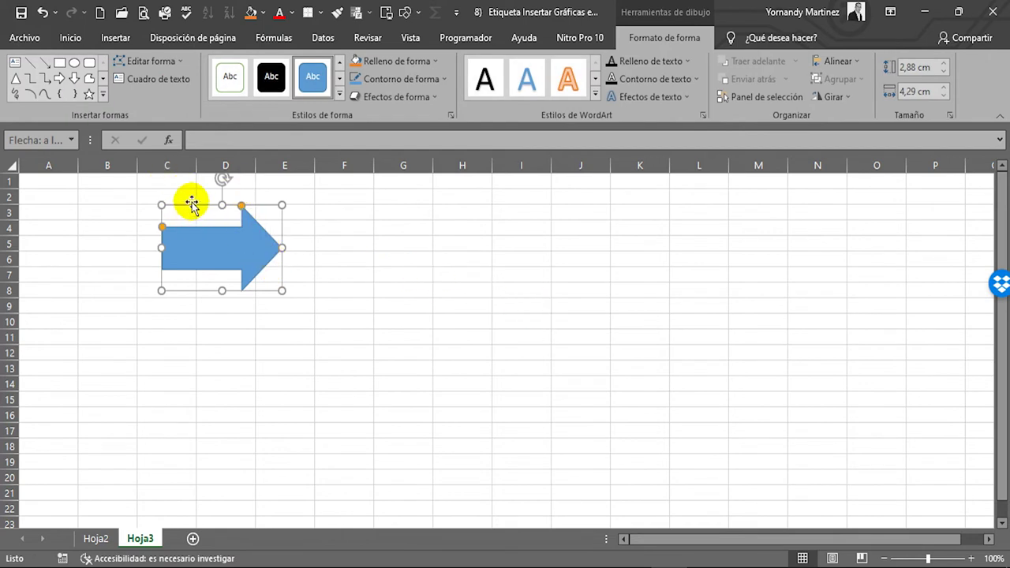
- Move the arrow down to about rows 5 to 11, rotate it 180° to point left, and deselect it
left_click_drag(191, 204, 201, 246)
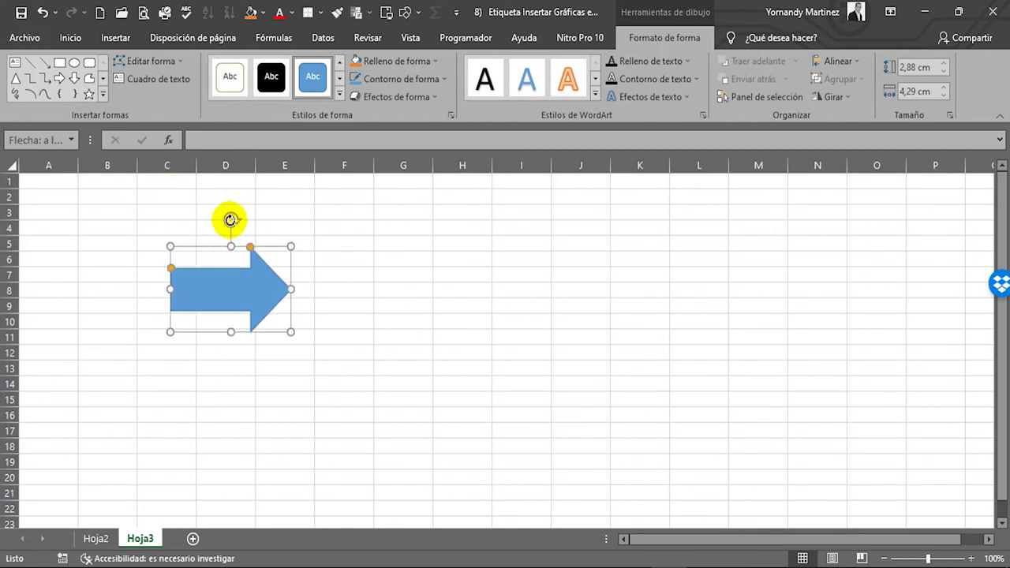
left_click_drag(231, 220, 229, 359)
left_click_drag(449, 288, 456, 229)
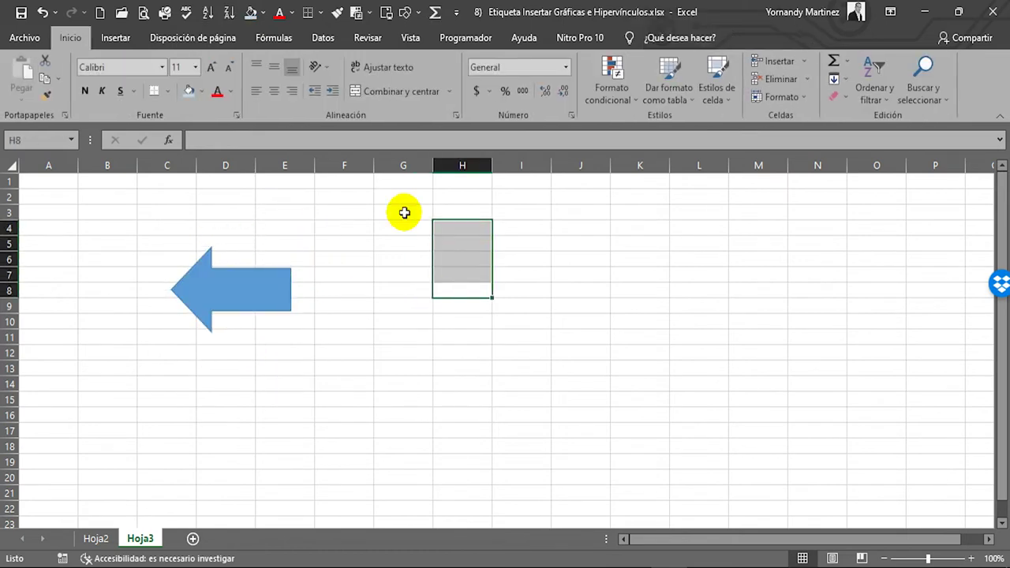
- Review the ellipse on Hoja2 and the arrow on Hoja3, ending on the Hoja2 sheet
left_click(95, 538)
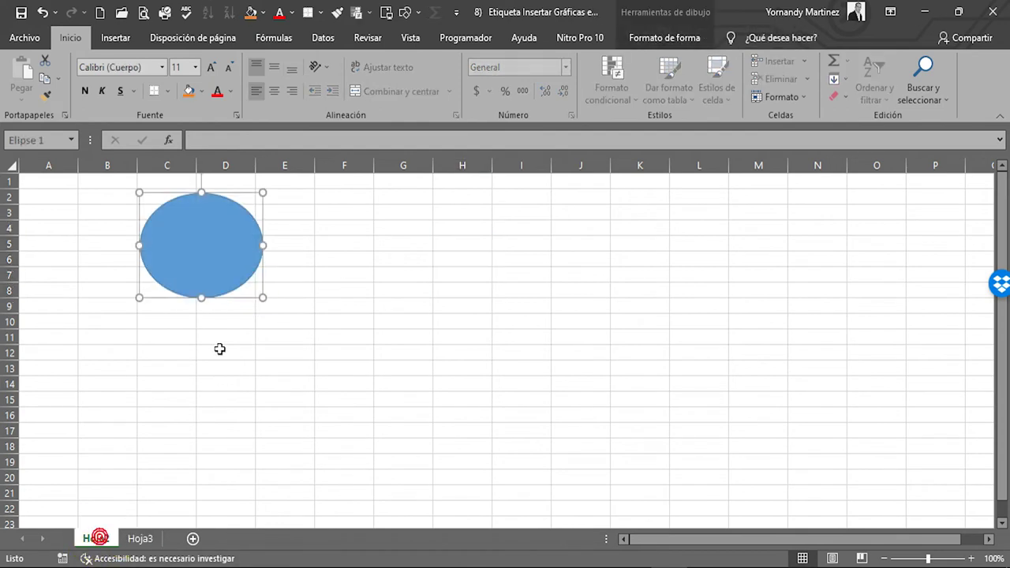
left_click(285, 252)
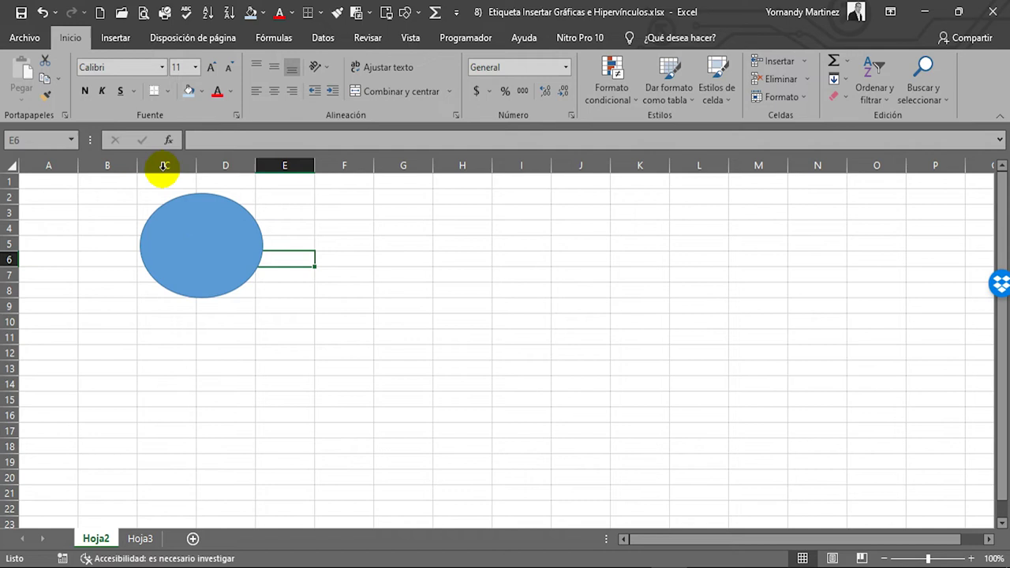
left_click(136, 539)
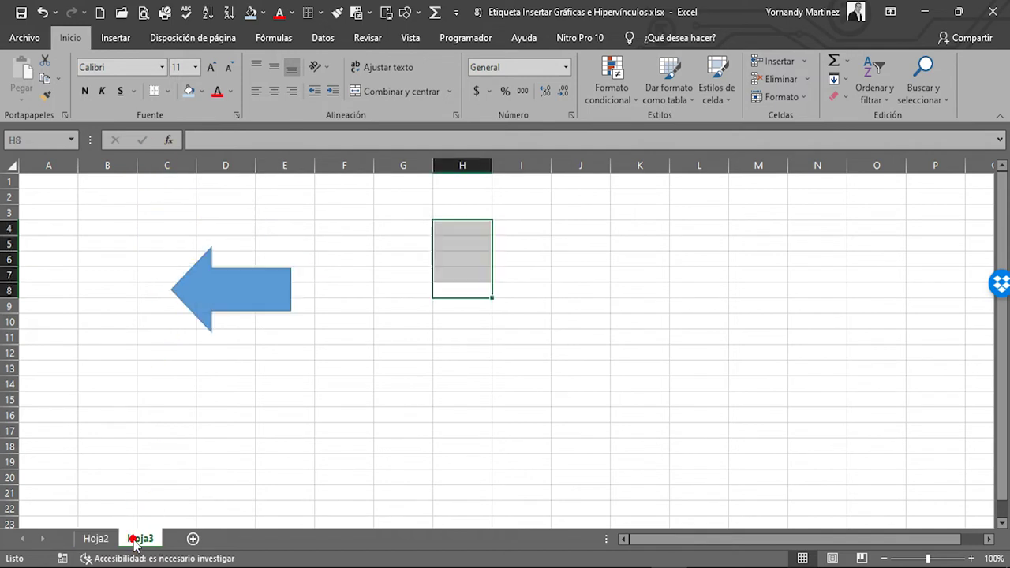
left_click(421, 363)
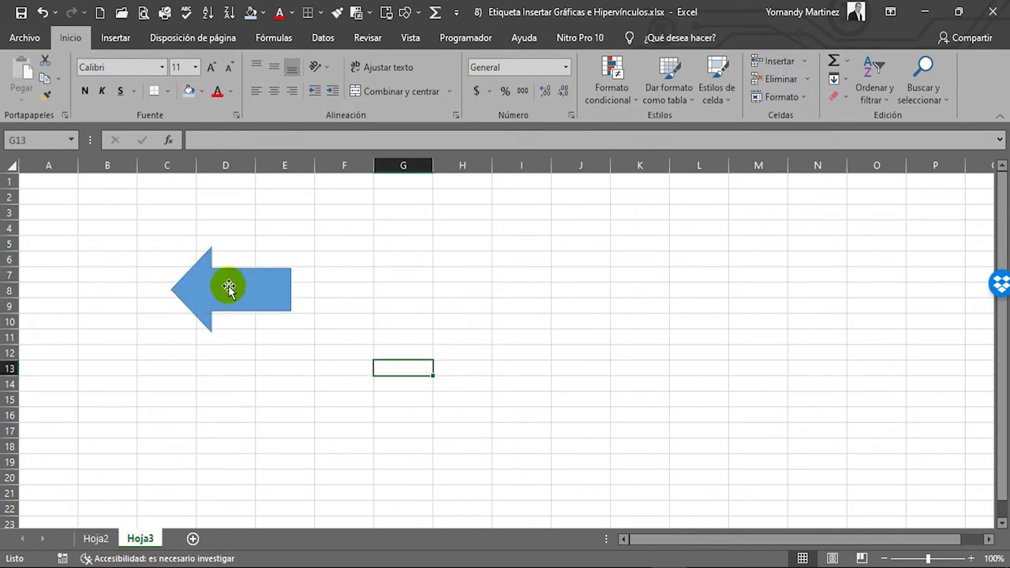
left_click(95, 539)
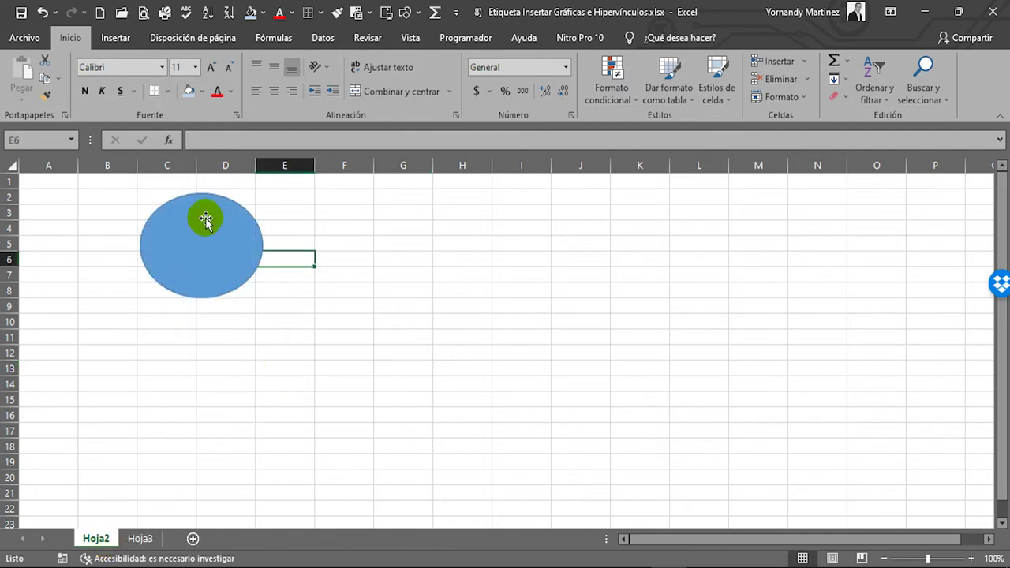
left_click(64, 210)
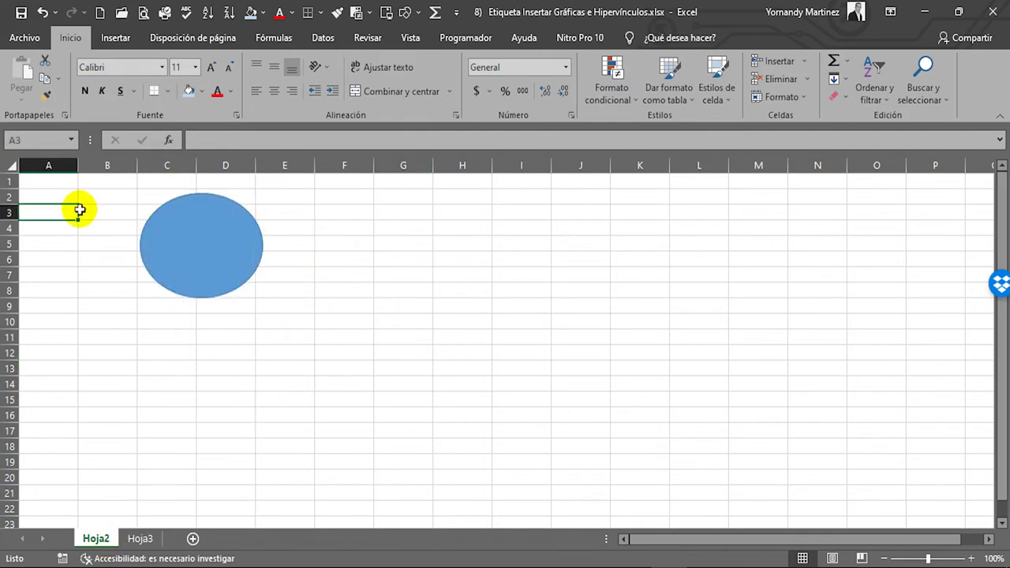
left_click(132, 38)
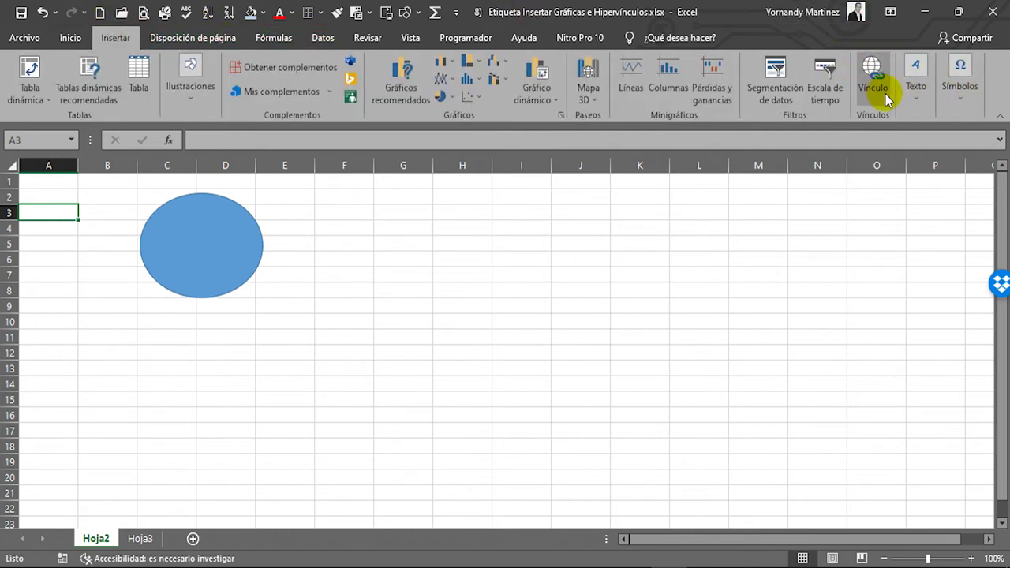
left_click(871, 73)
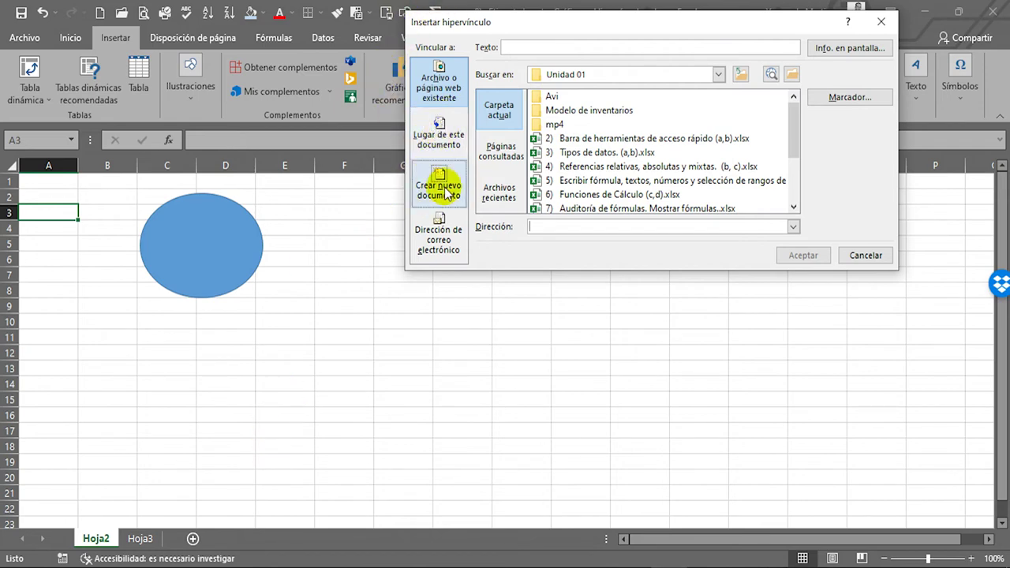
left_click(433, 138)
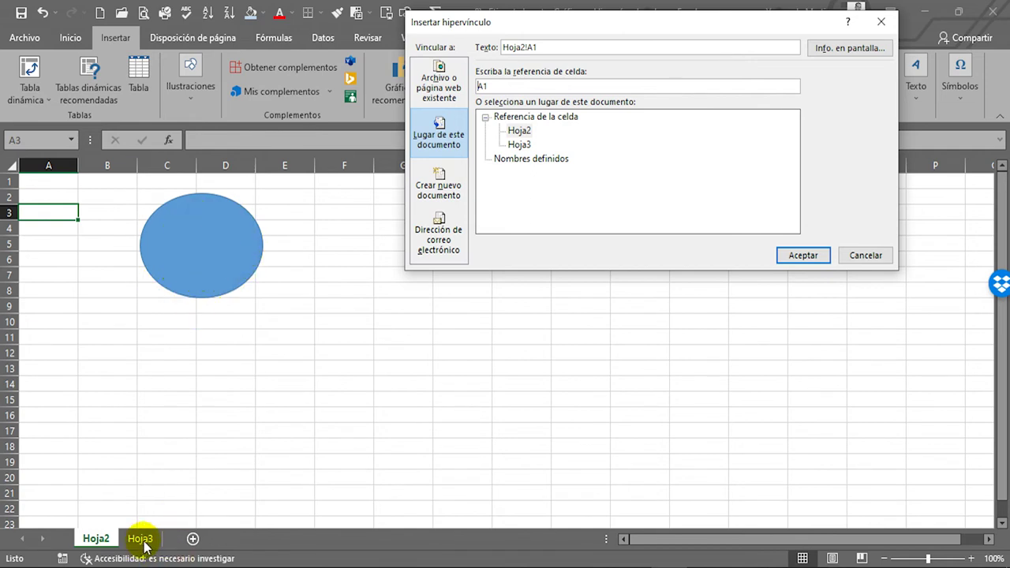
left_click(882, 22)
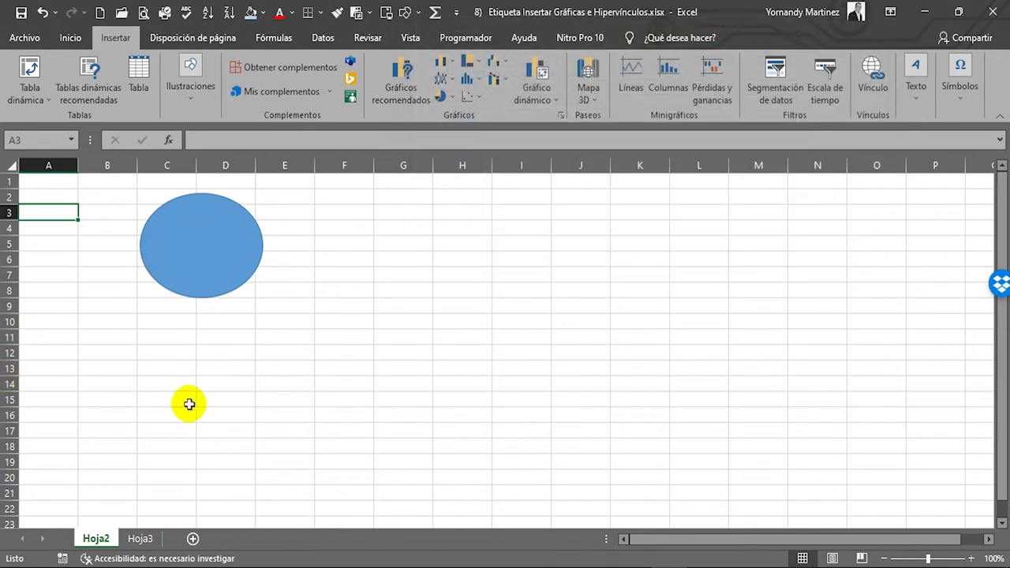
- Add a hyperlink to the ellipse on Hoja2 that targets cell A1 of Hoja3 in this document, then deselect the ellipse
left_click(203, 235)
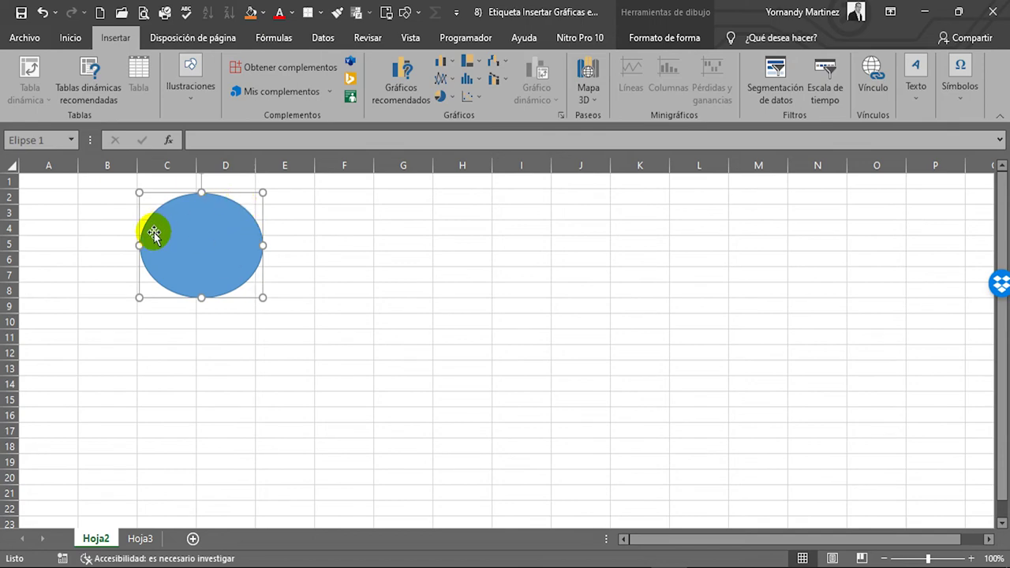
left_click(870, 79)
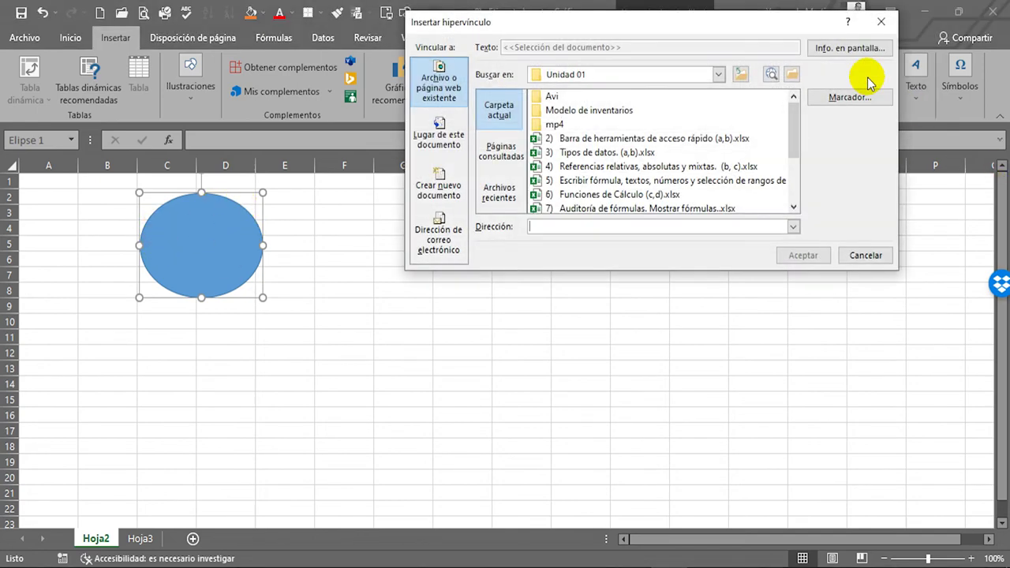
left_click(444, 154)
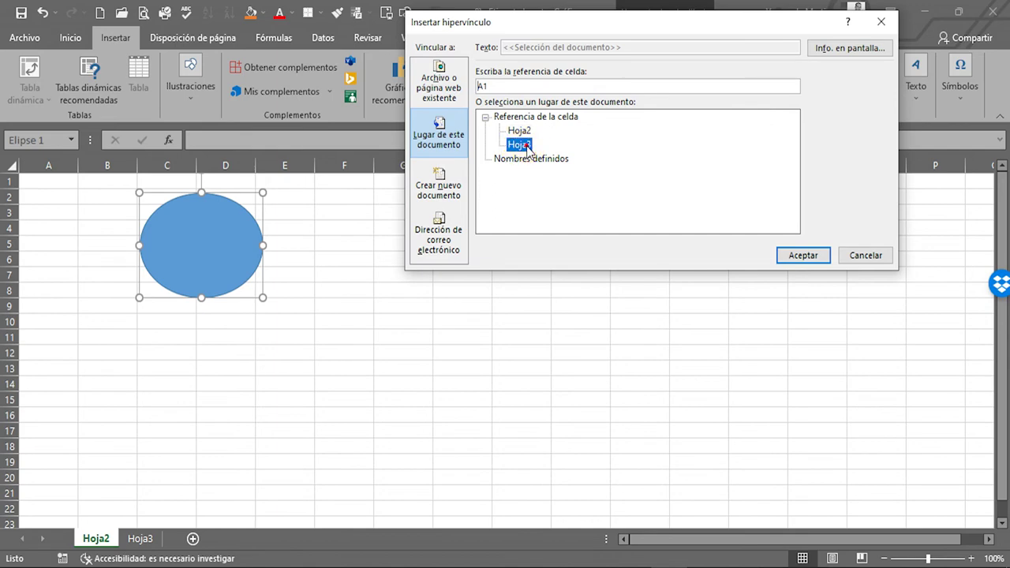
left_click(803, 255)
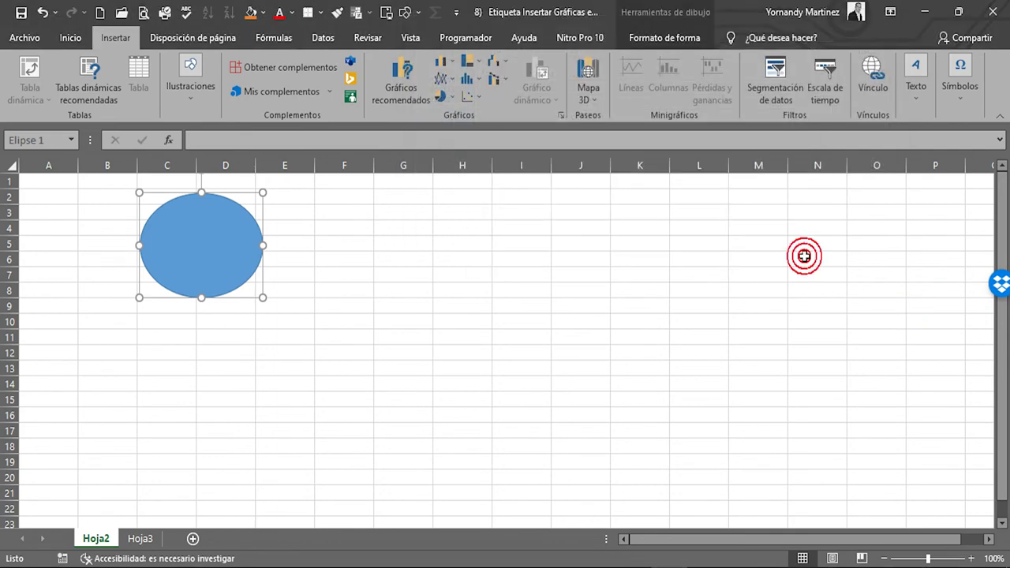
left_click(350, 313)
left_click(439, 242)
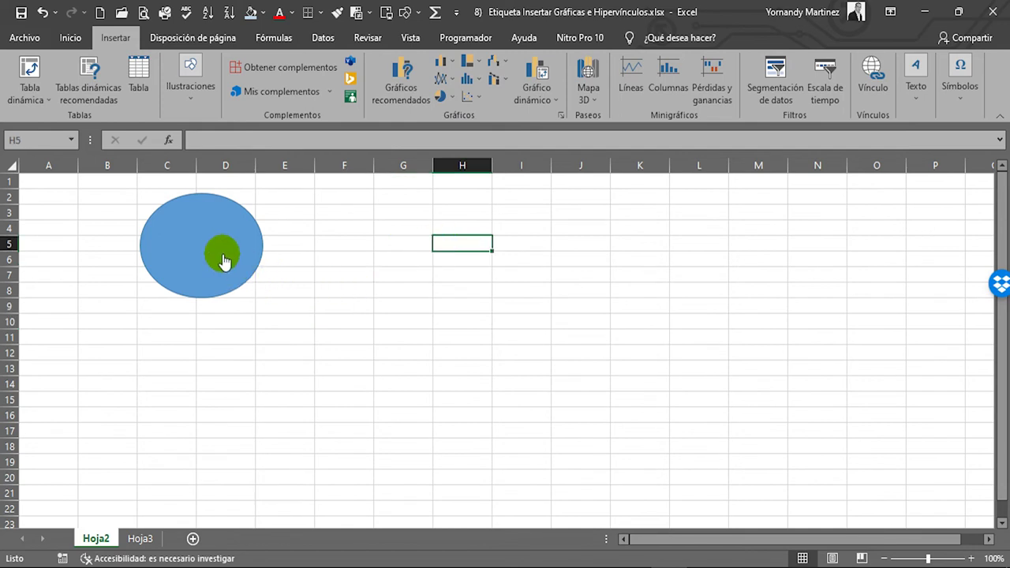
- Test the ellipse's hyperlink to Hoja3, return to Hoja2 through its sheet, and follow the link once more
mouse_move(226, 233)
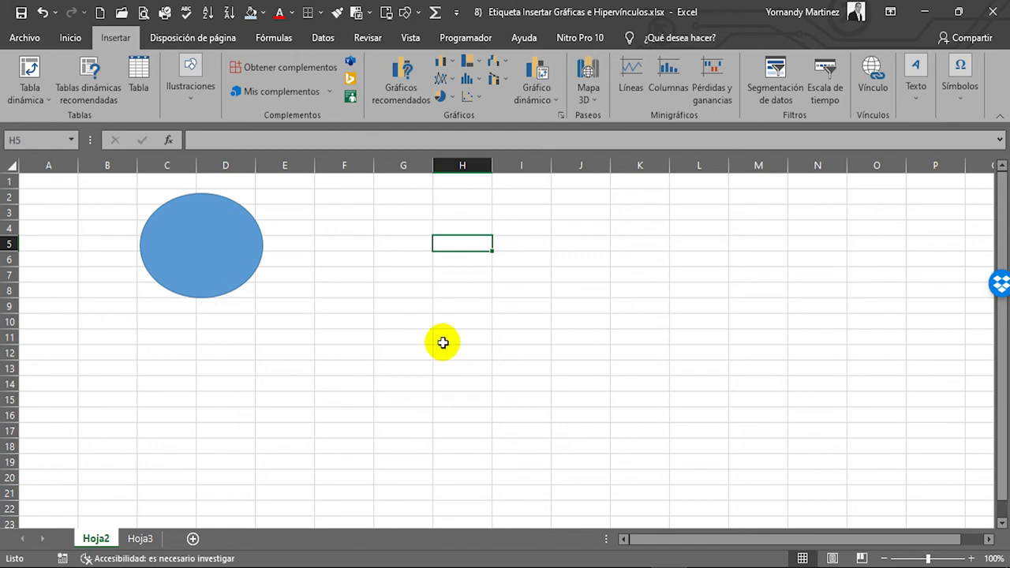
left_click(203, 243)
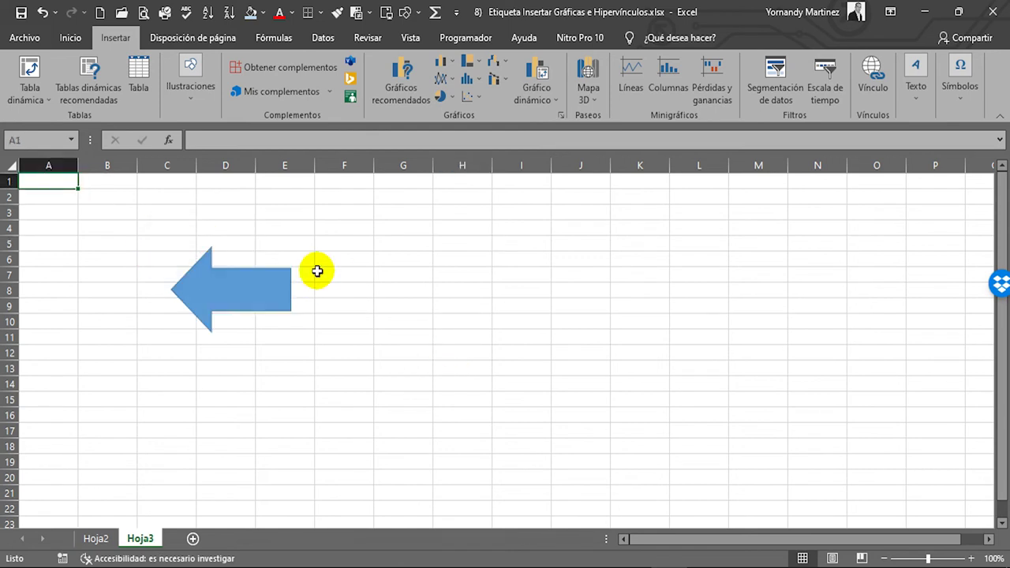
left_click(101, 542)
left_click(217, 288)
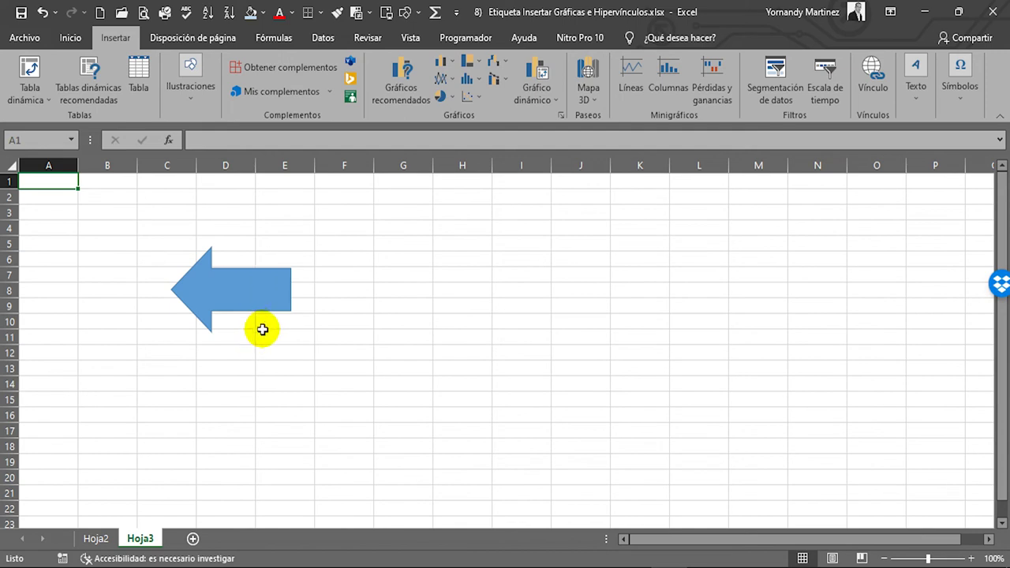
- Add a hyperlink to the arrow on Hoja3 that targets cell A1 of Hoja2 in this document, then deselect the arrow
right_click(223, 280)
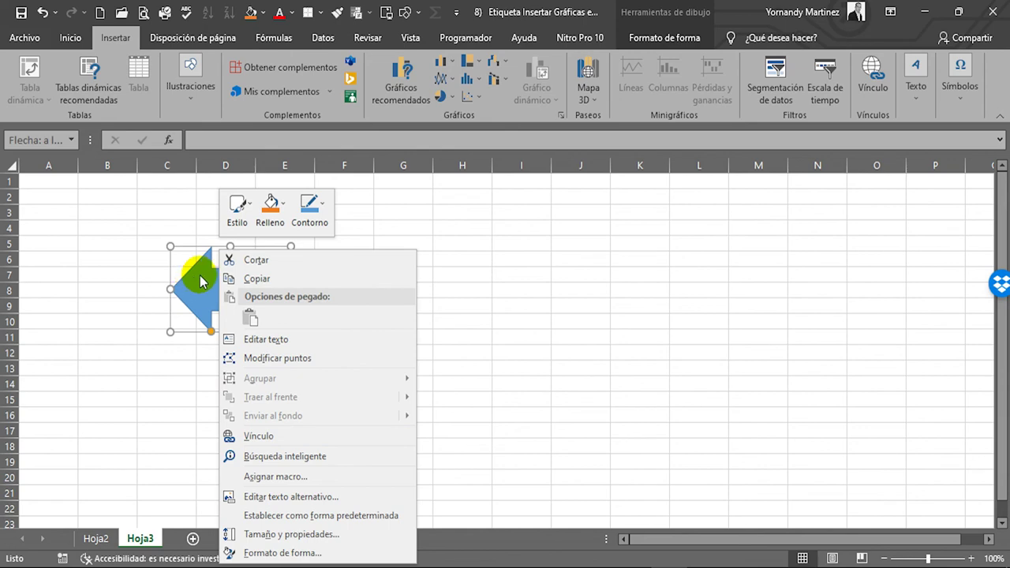
left_click(279, 443)
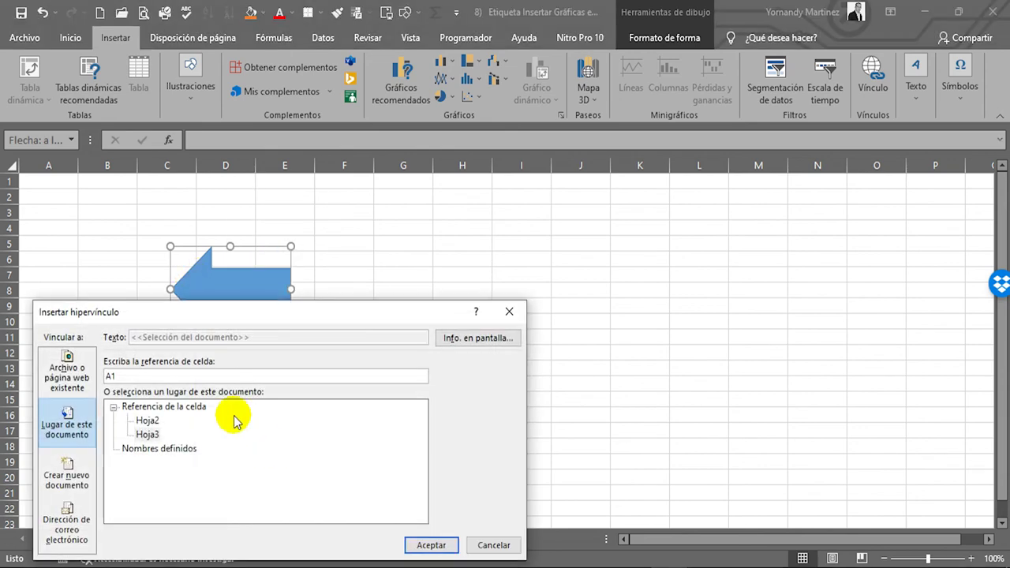
left_click_drag(309, 306, 698, 115)
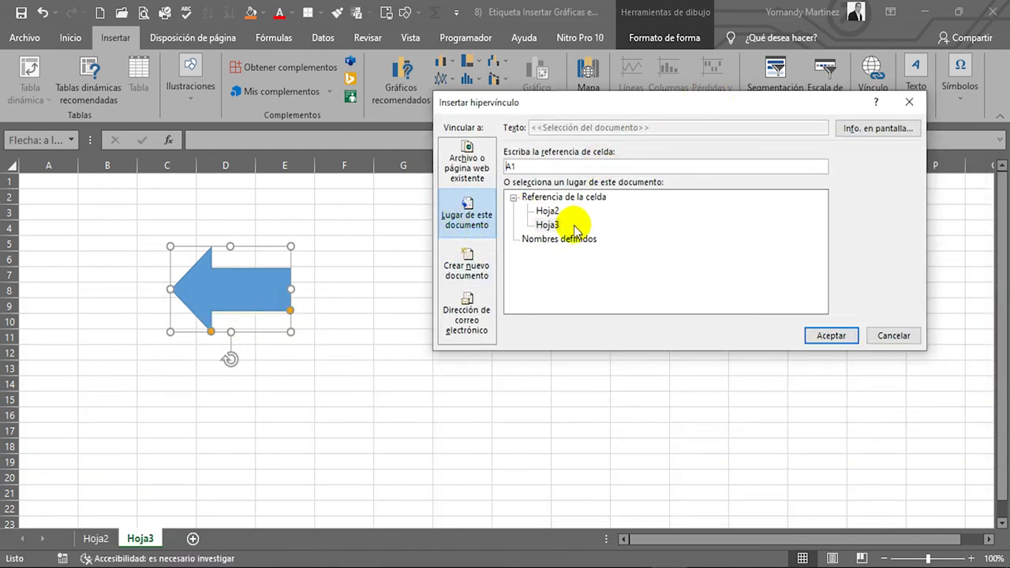
left_click(830, 335)
left_click_drag(451, 259, 466, 270)
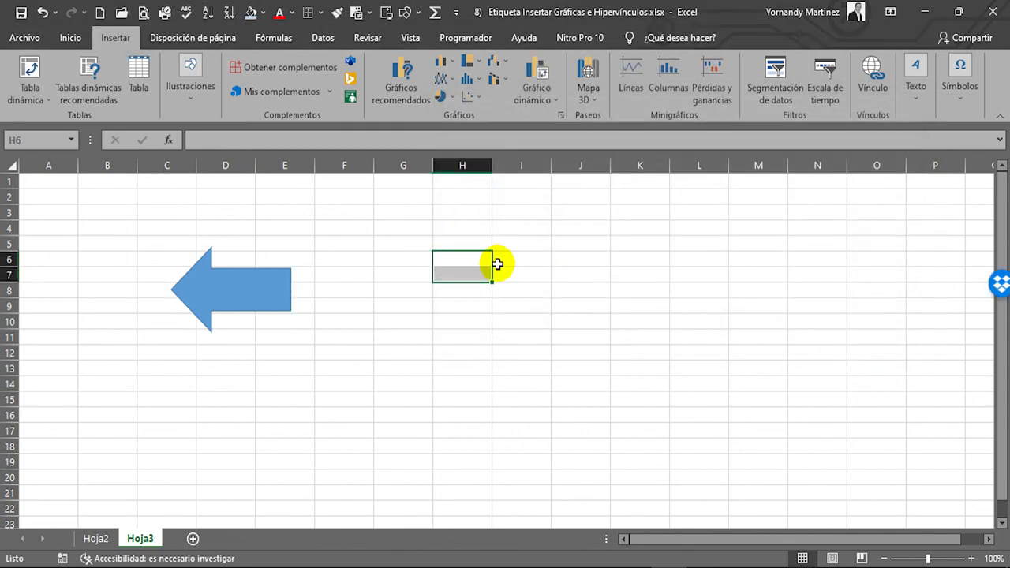
- Test both hyperlinks by repeatedly following the arrow to Hoja2 and the ellipse to Hoja3, ending on Hoja3
mouse_move(239, 290)
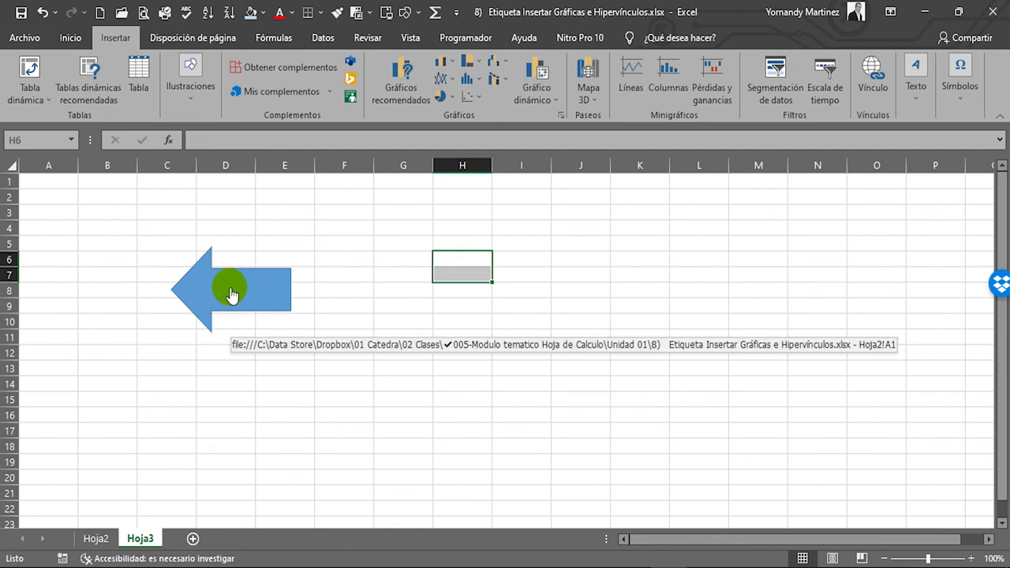
left_click(233, 298)
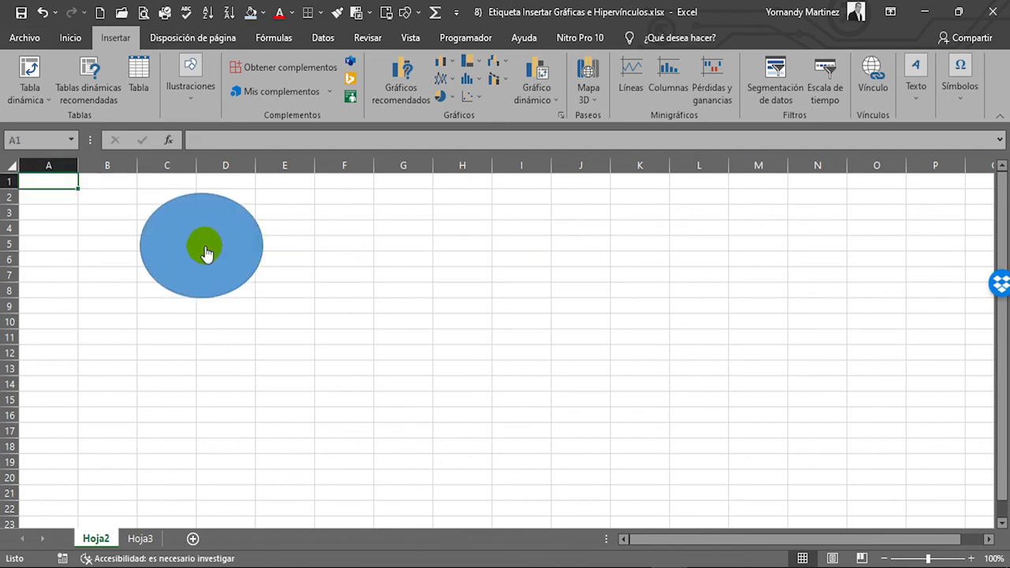
left_click(206, 253)
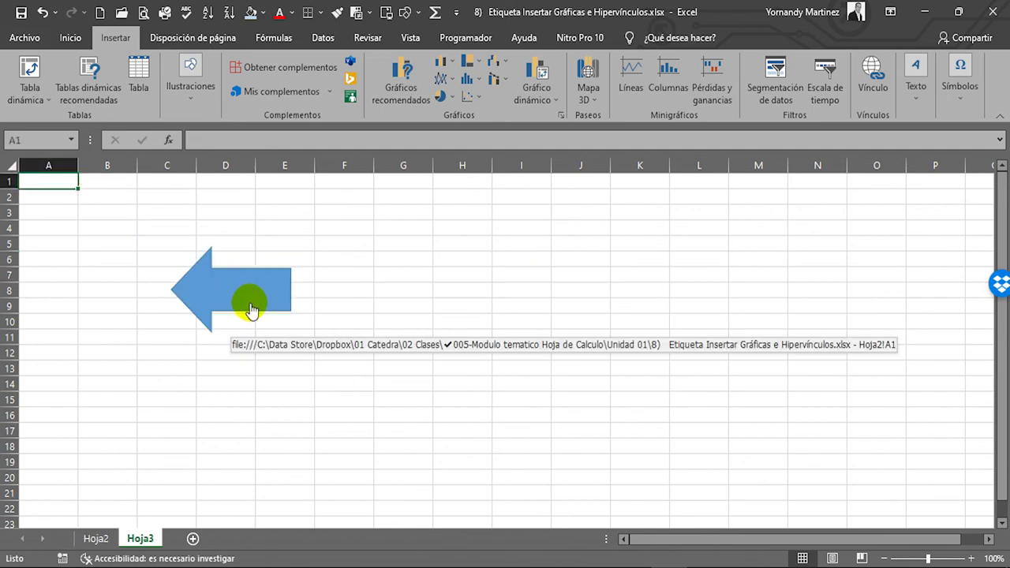
left_click(247, 306)
left_click(205, 259)
left_click(266, 289)
left_click(196, 278)
left_click(286, 293)
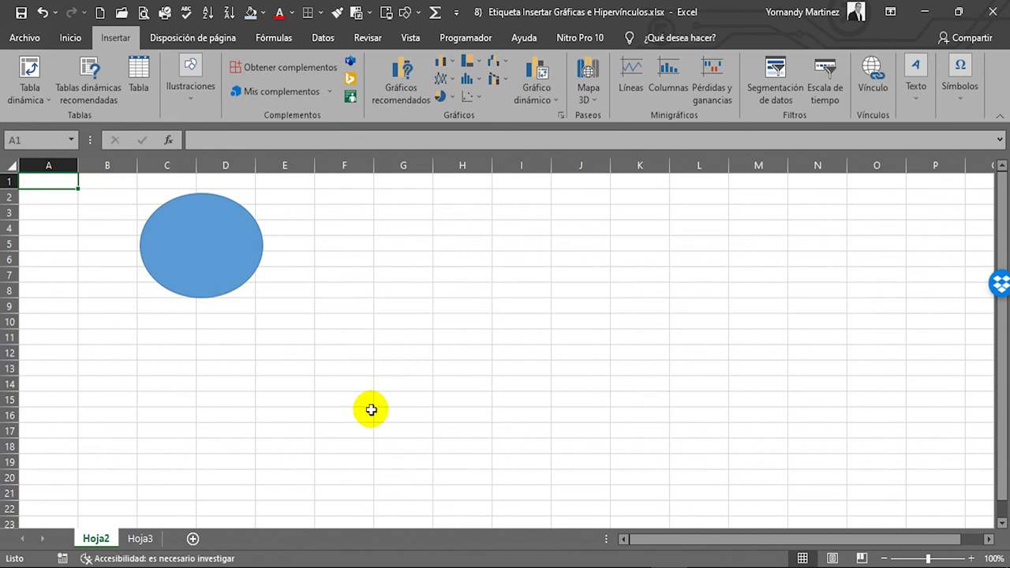
left_click(192, 271)
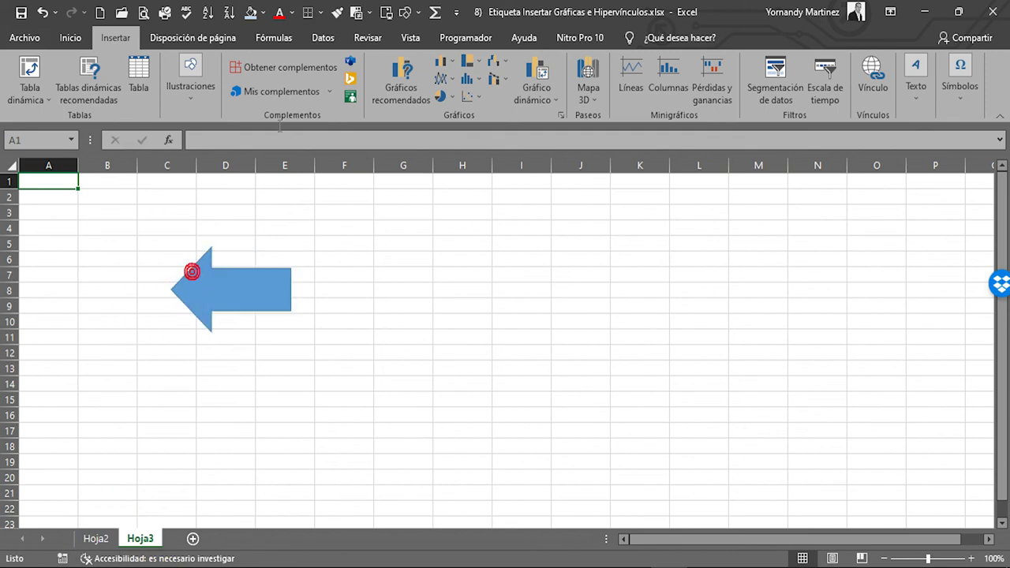
left_click(211, 290)
left_click(161, 257)
left_click(262, 299)
left_click(213, 260)
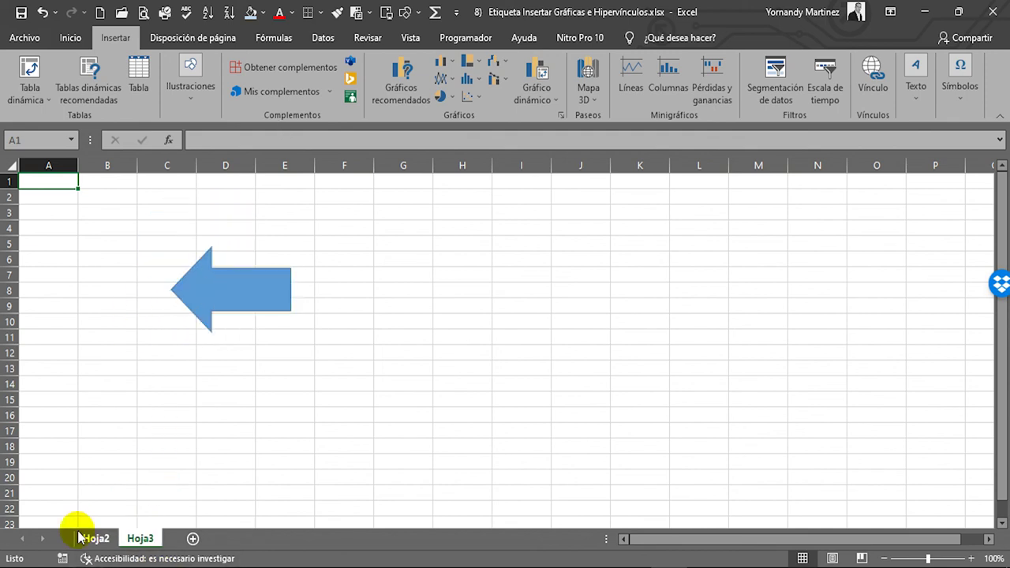
left_click(253, 290)
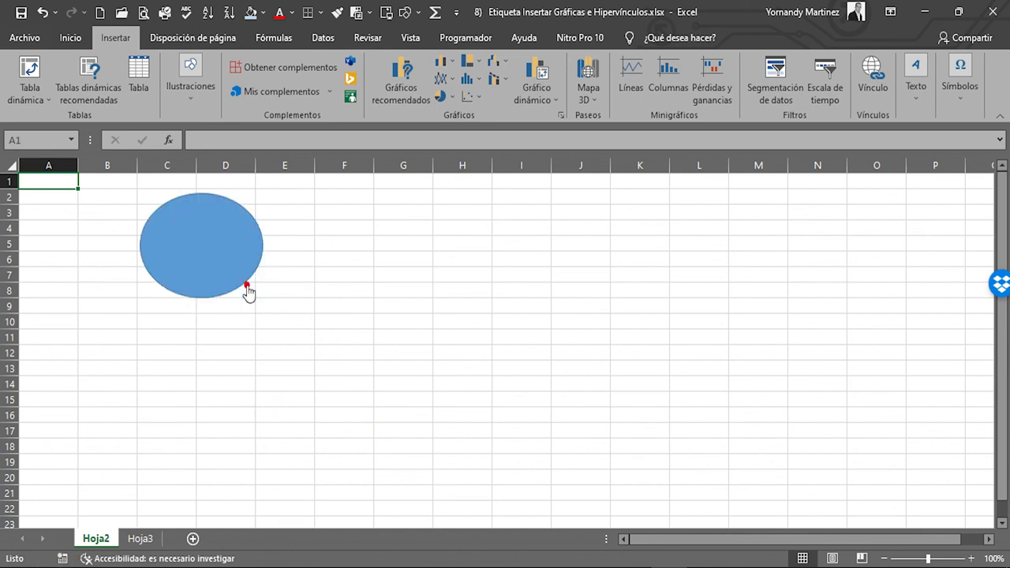
left_click(210, 231)
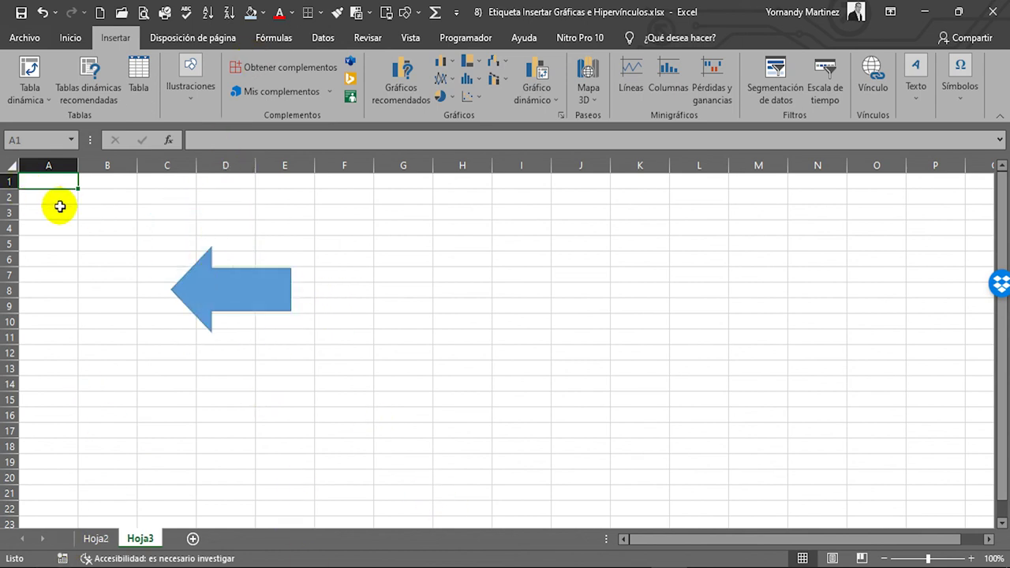